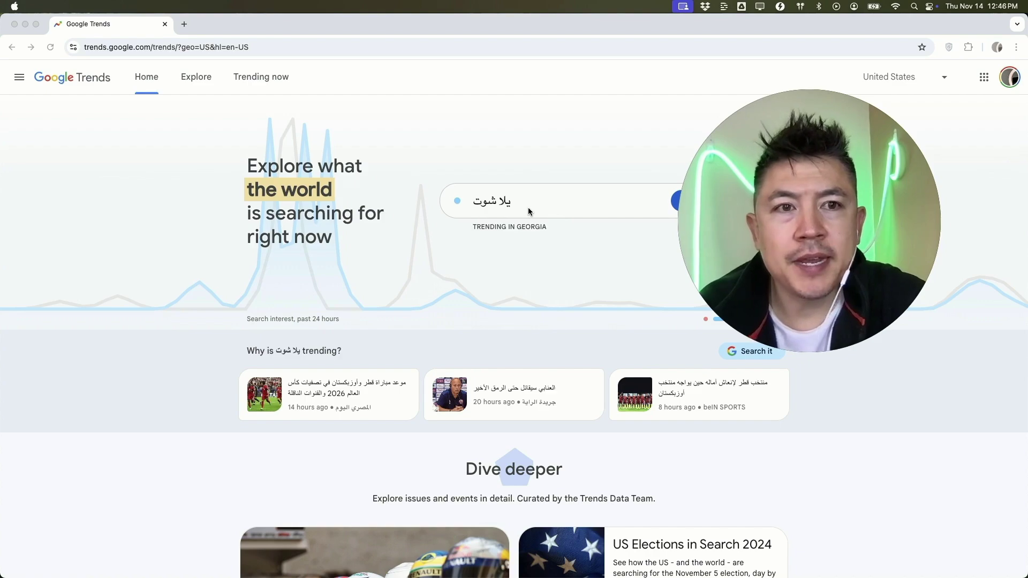
Search Google Trends for 'bread' and check the interest value at the chart's peak.
left_click(493, 202)
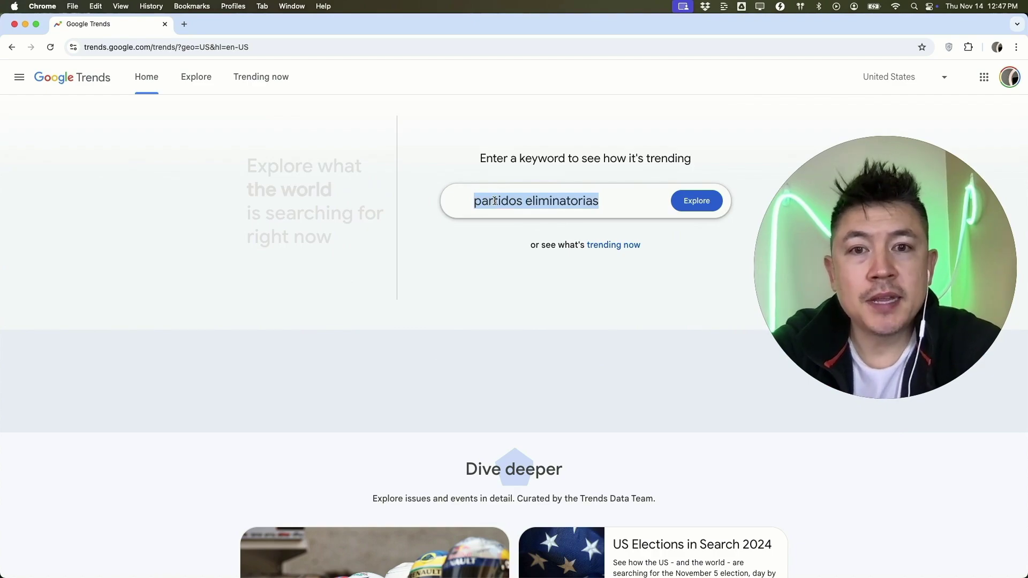
type("bread")
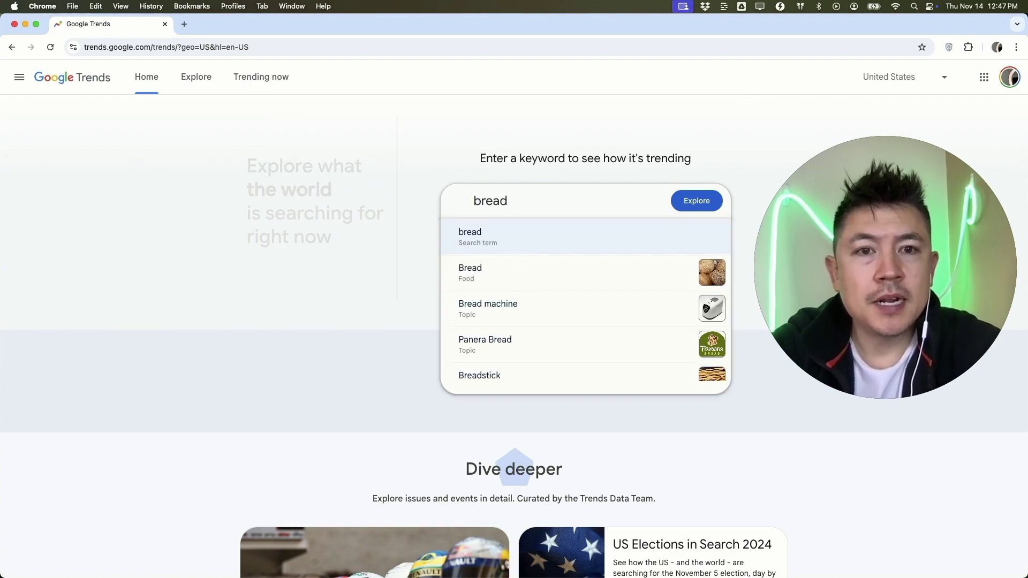
left_click(462, 222)
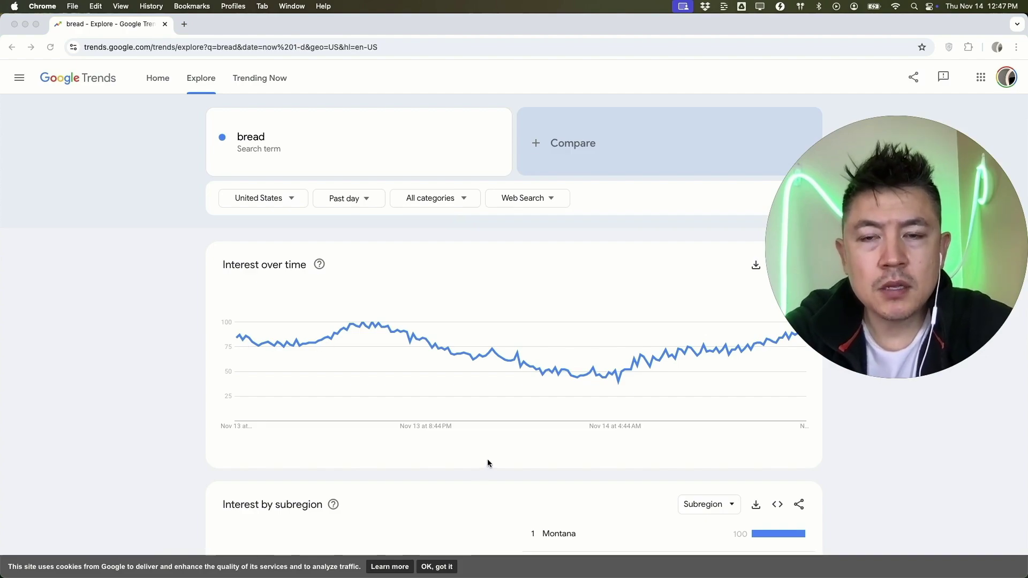
left_click(368, 328)
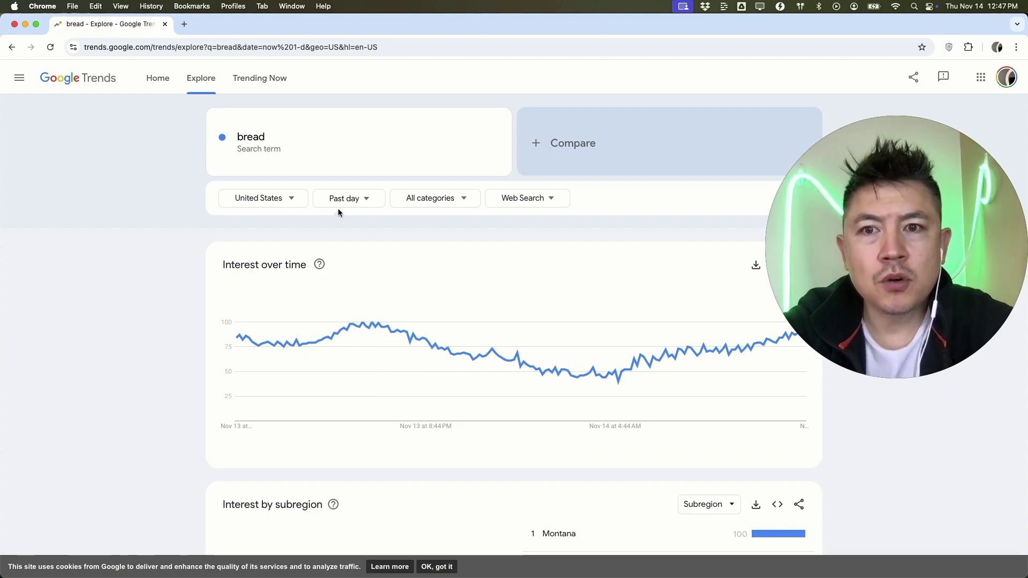
Set the bread chart's time range to Past 5 years, keeping the United States location.
left_click(284, 204)
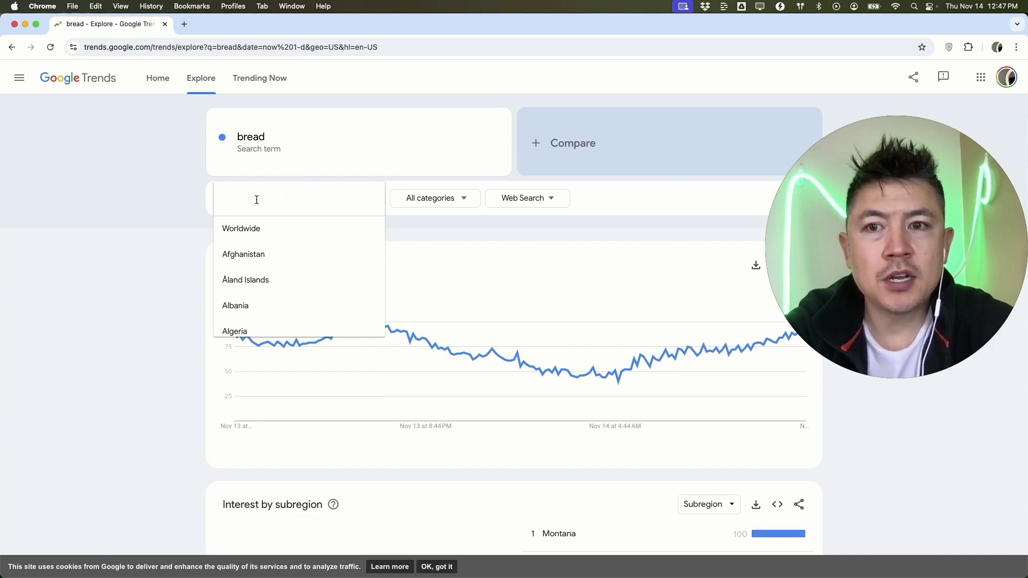
left_click(185, 203)
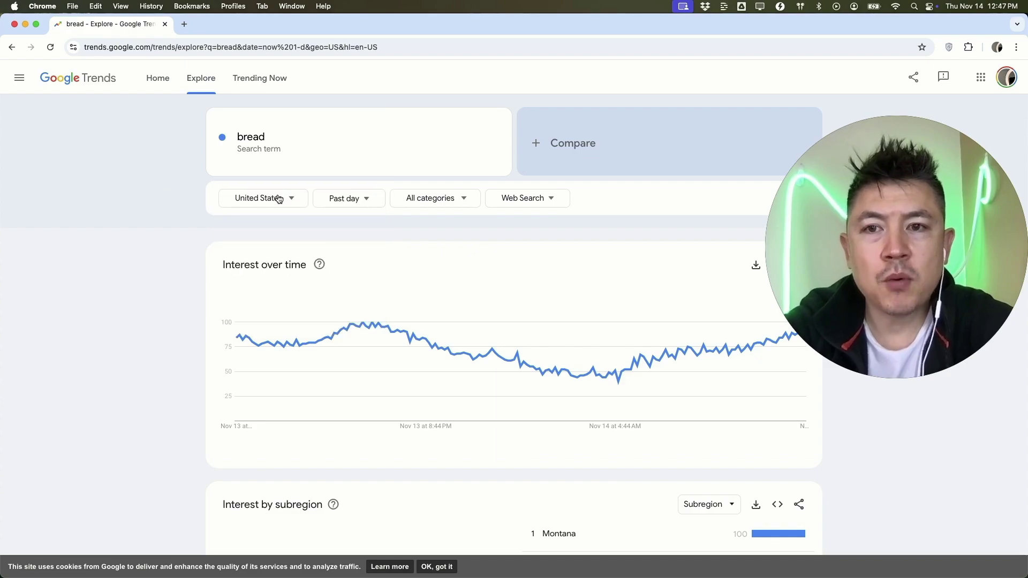
left_click(359, 202)
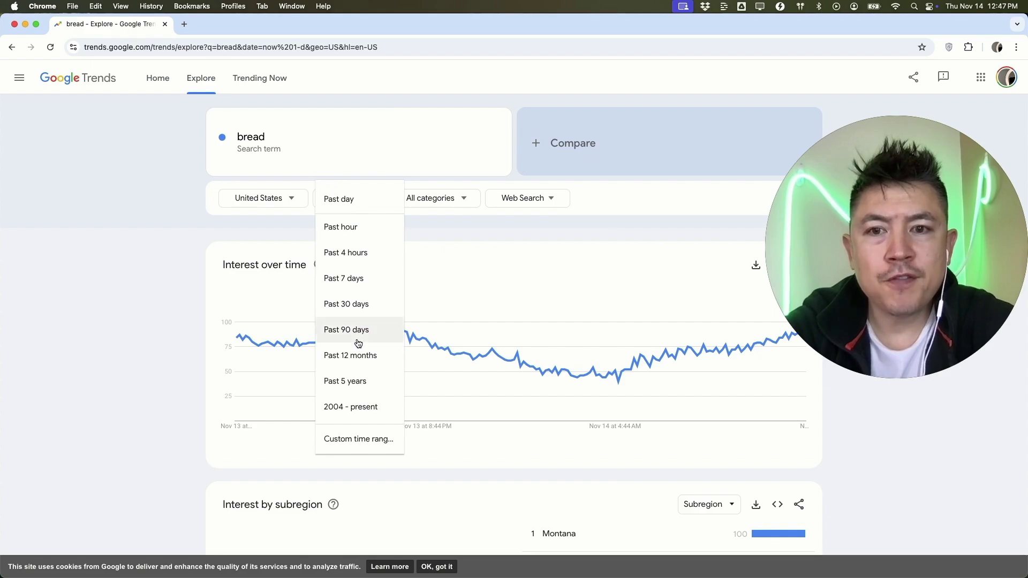
left_click(348, 383)
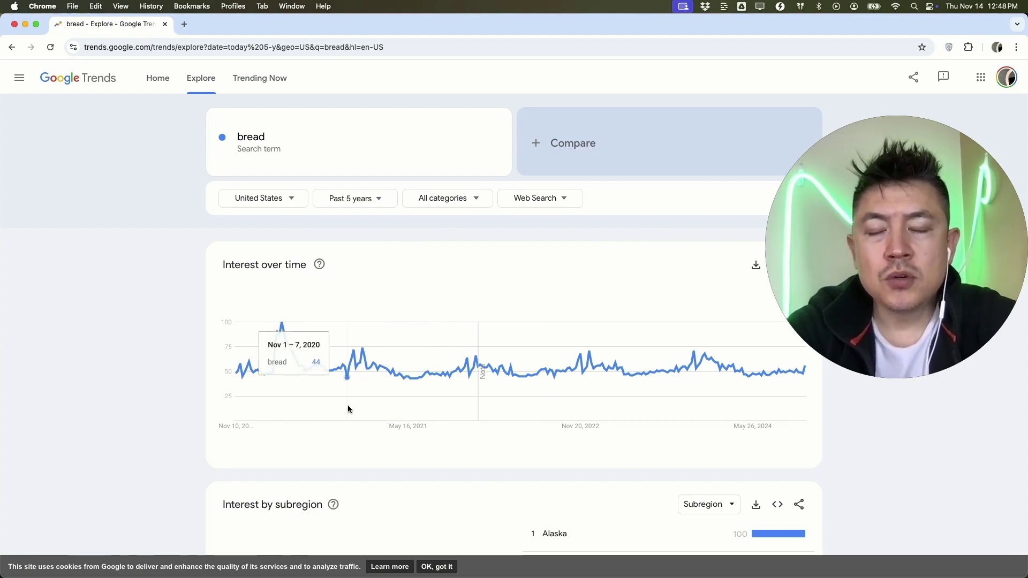
Switch the bread Related topics ranking from Rising to Top.
scroll(347, 407, "down", 5)
scroll(347, 410, "up", 1)
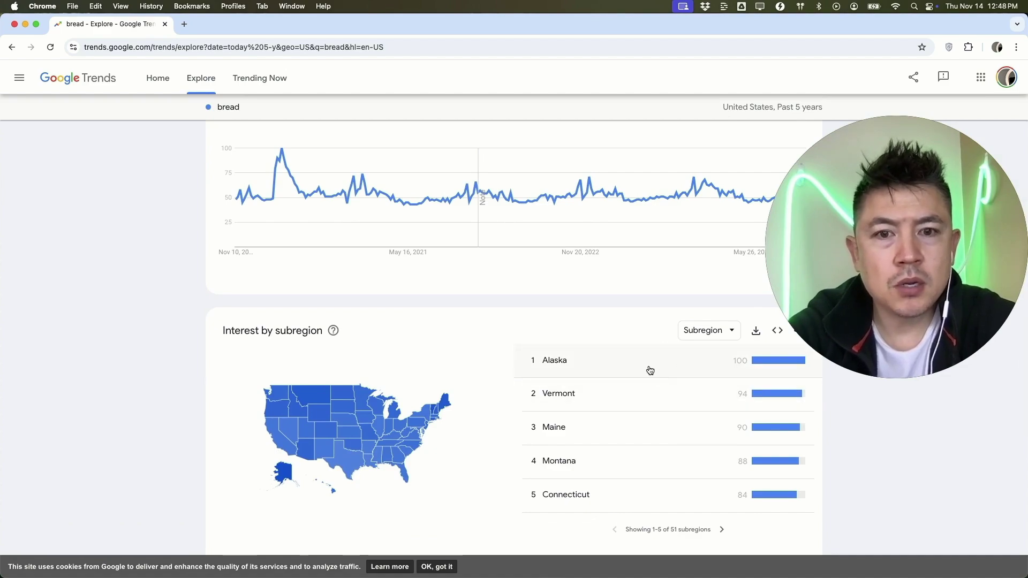
scroll(533, 369, "down", 1)
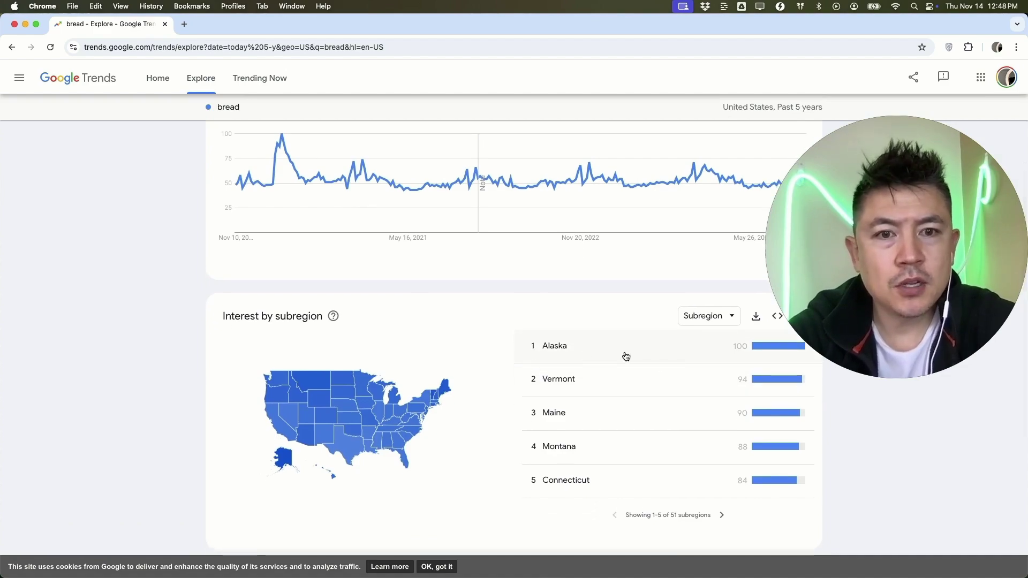
scroll(614, 373, "down", 1)
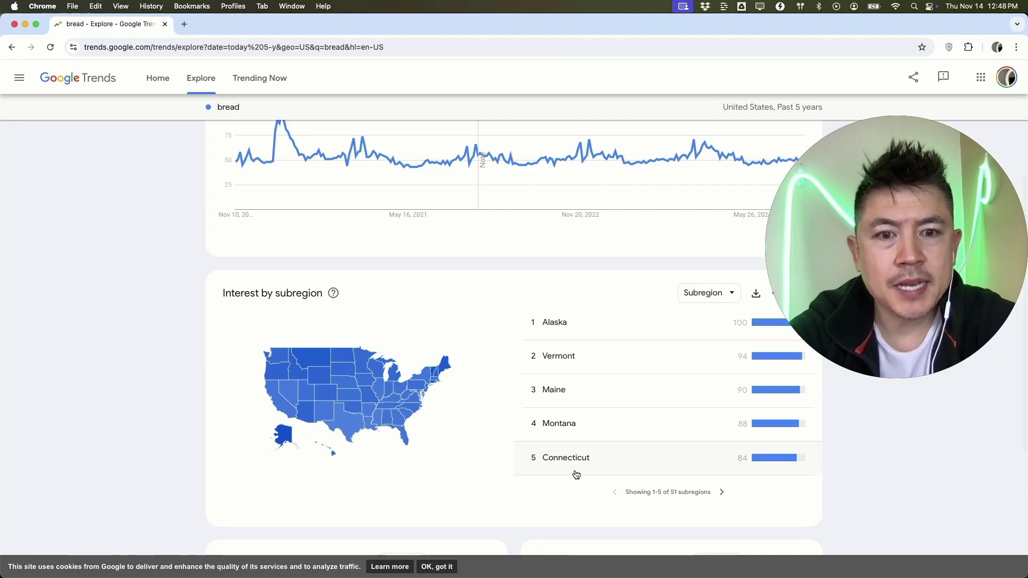
scroll(573, 475, "up", 5)
scroll(541, 314, "down", 10)
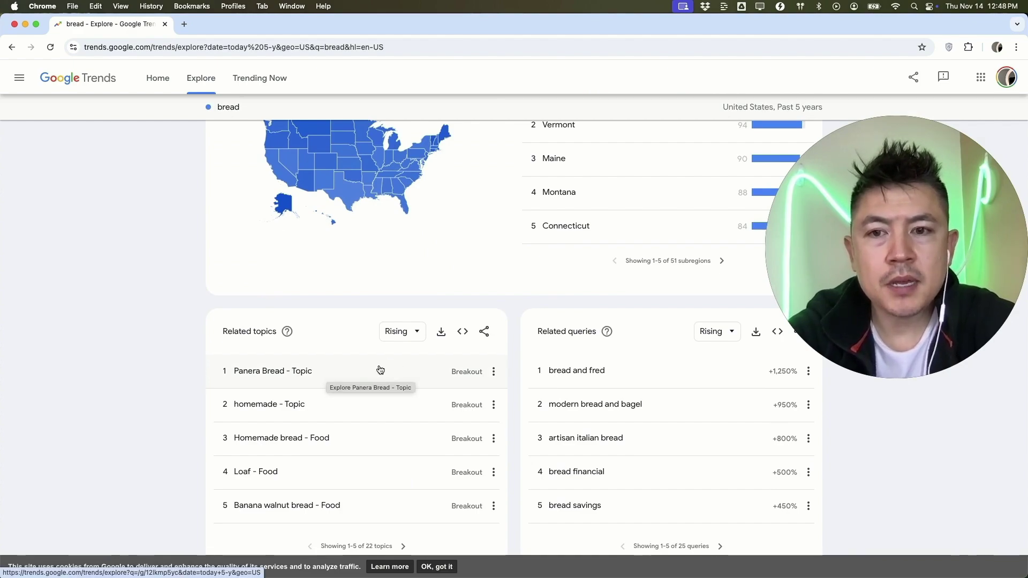
left_click(402, 330)
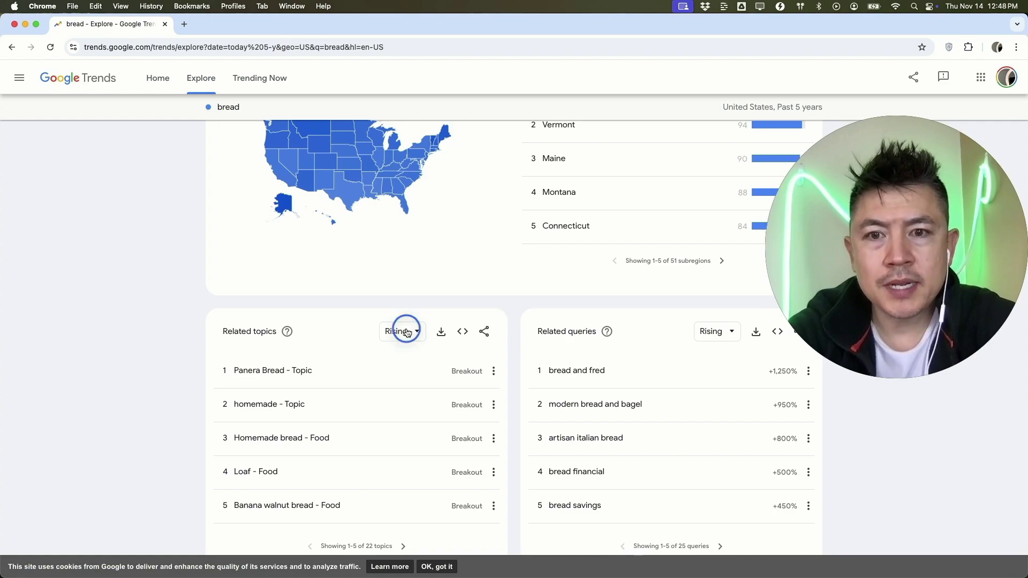
left_click(389, 366)
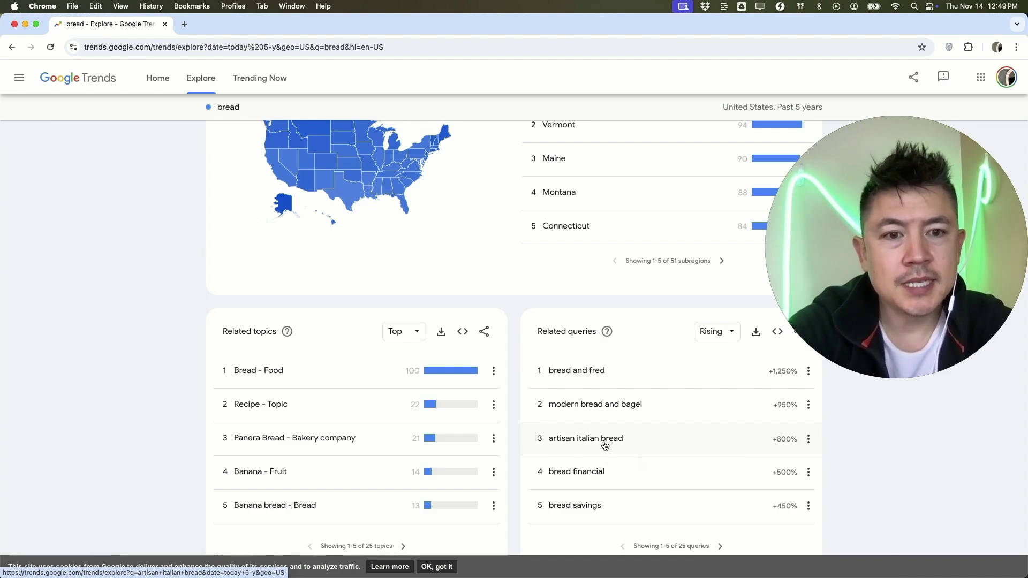
scroll(636, 443, "up", 5)
Change the bread Related queries ranking from Rising to Top, listing queries like panera bread.
scroll(636, 444, "up", 2)
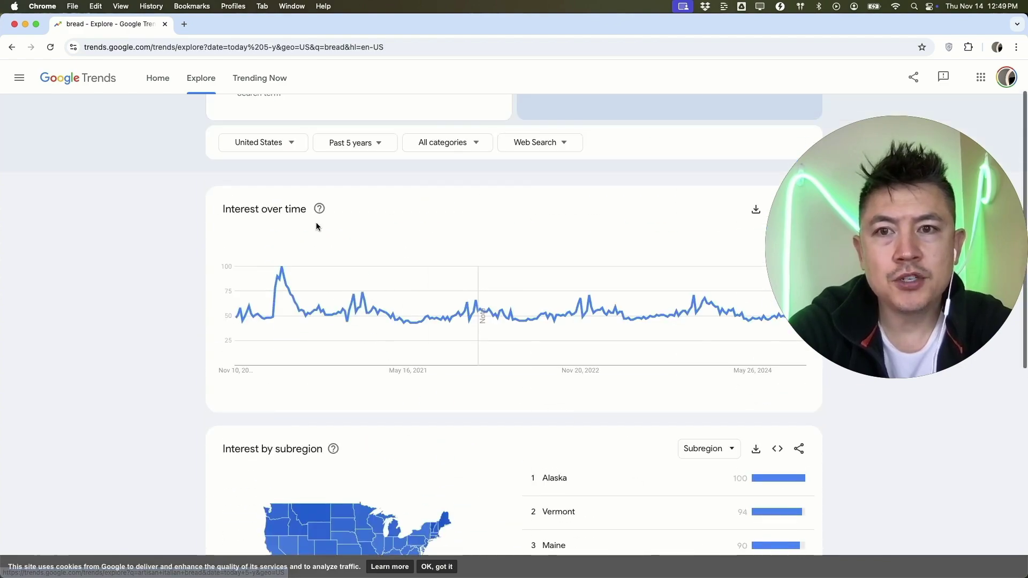
scroll(552, 434, "down", 7)
left_click(707, 341)
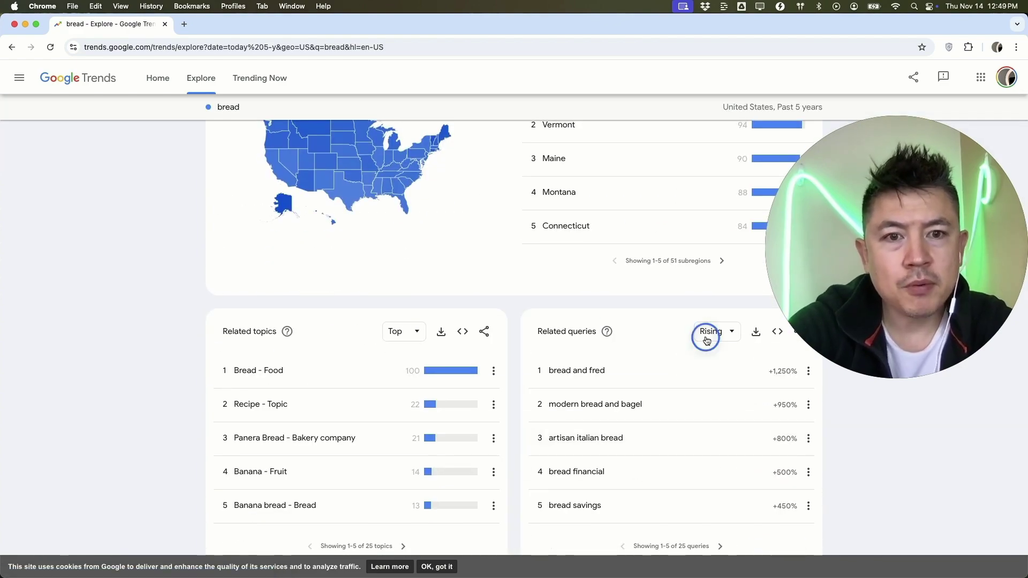
left_click(701, 363)
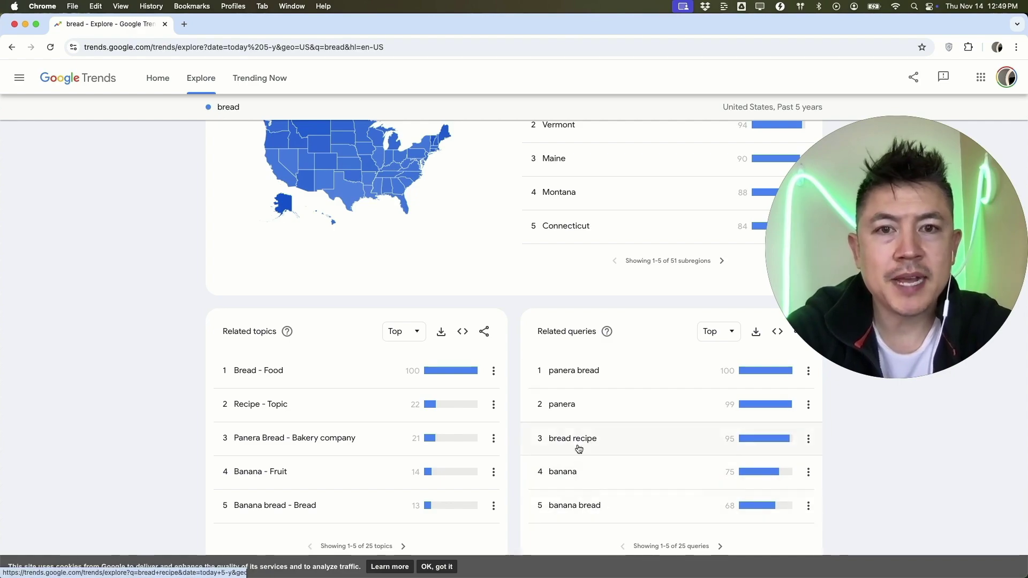
scroll(369, 269, "up", 10)
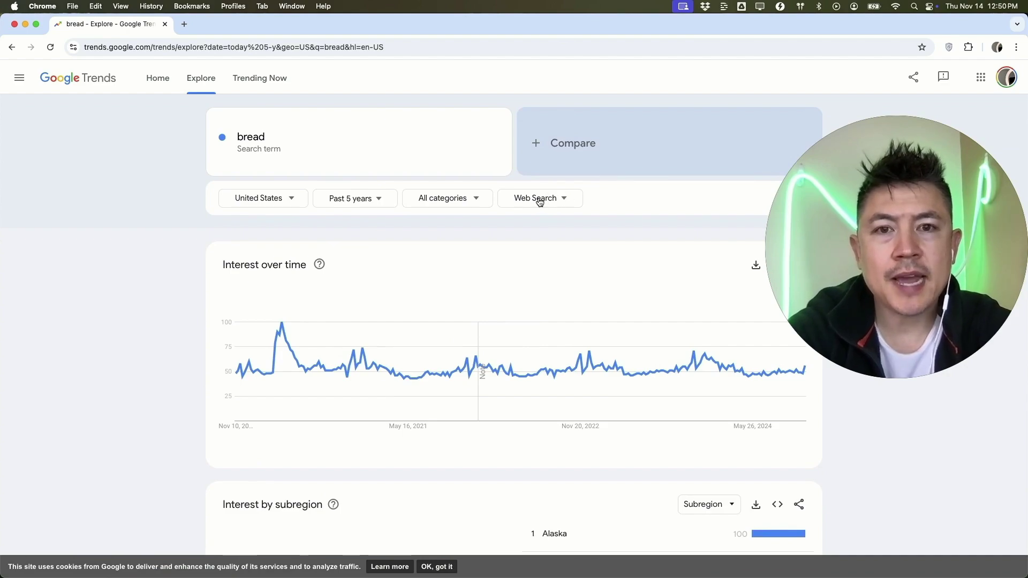
Switch the bread data source from Web Search to Image Search and review the updated results.
left_click(553, 200)
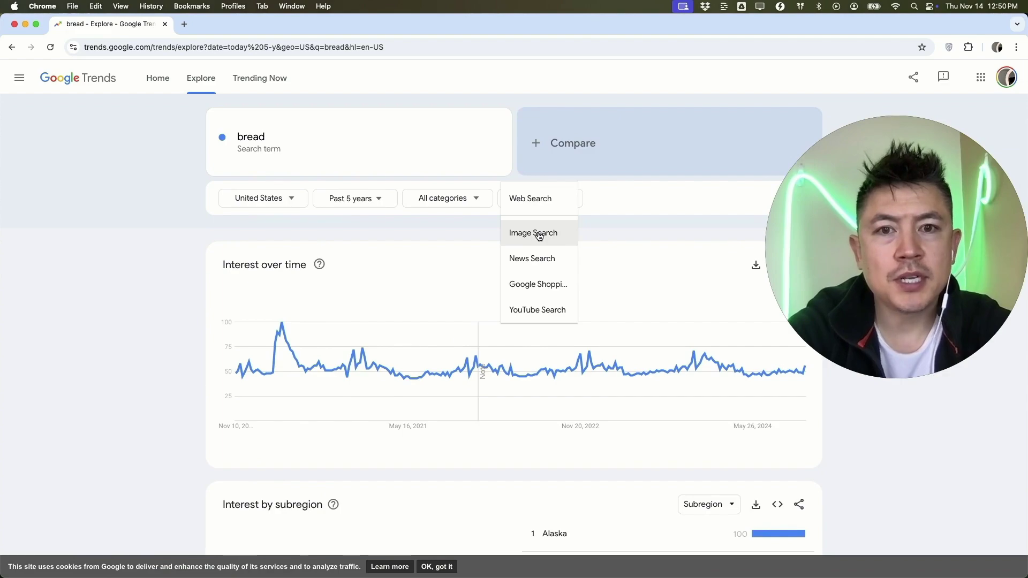
left_click(538, 235)
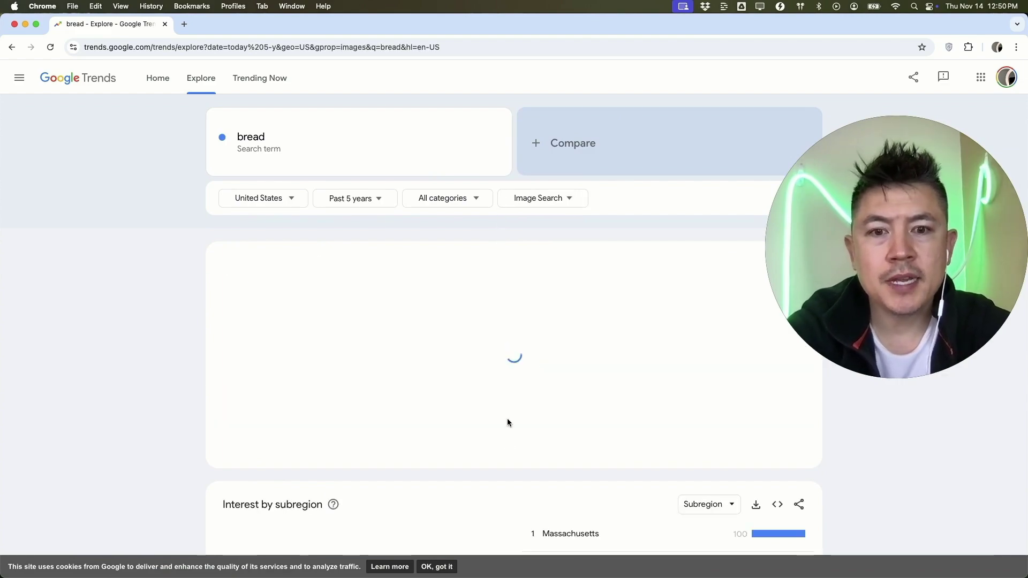
scroll(507, 444, "down", 10)
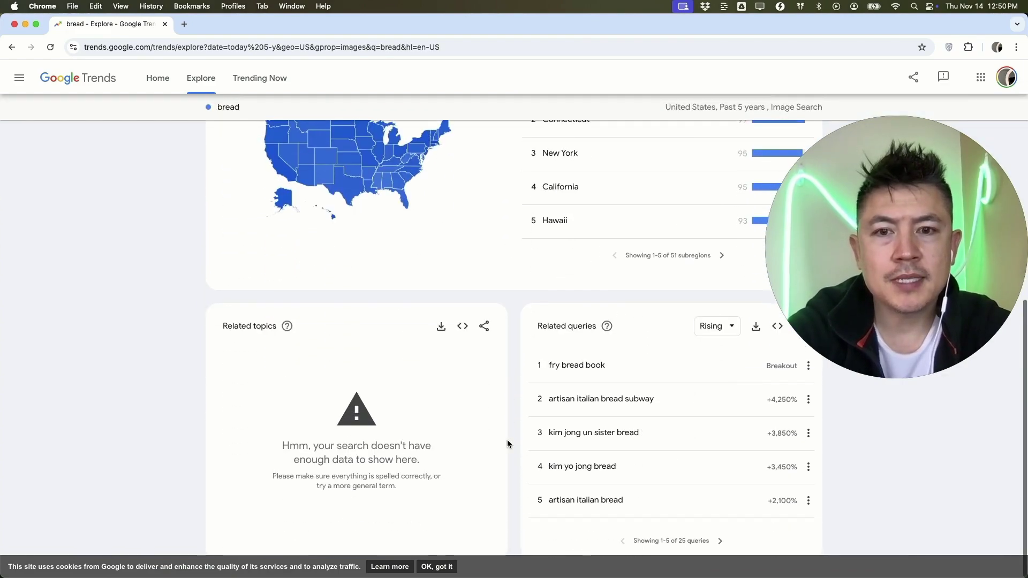
scroll(507, 439, "up", 1)
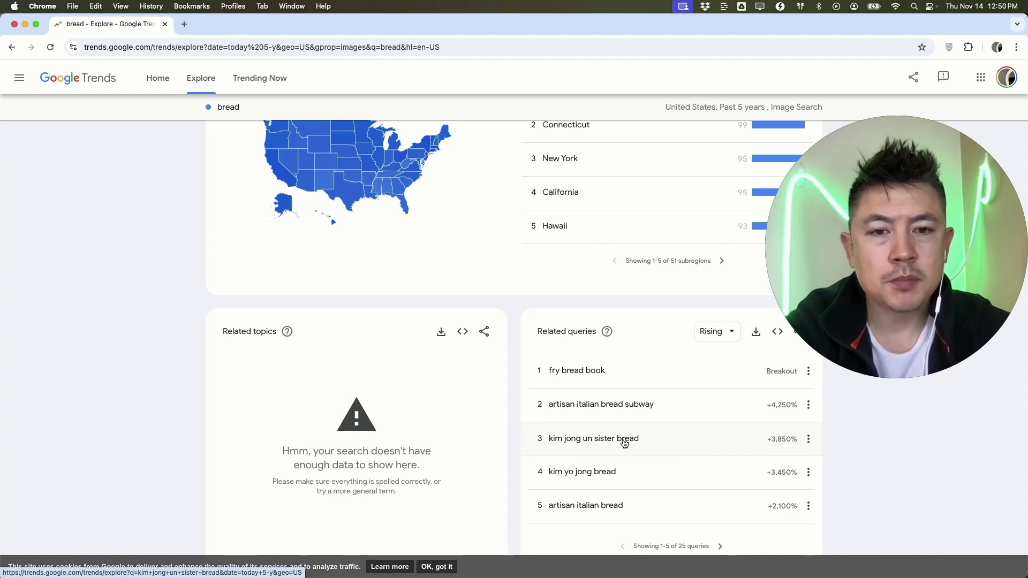
scroll(528, 377, "up", 5)
scroll(527, 383, "up", 5)
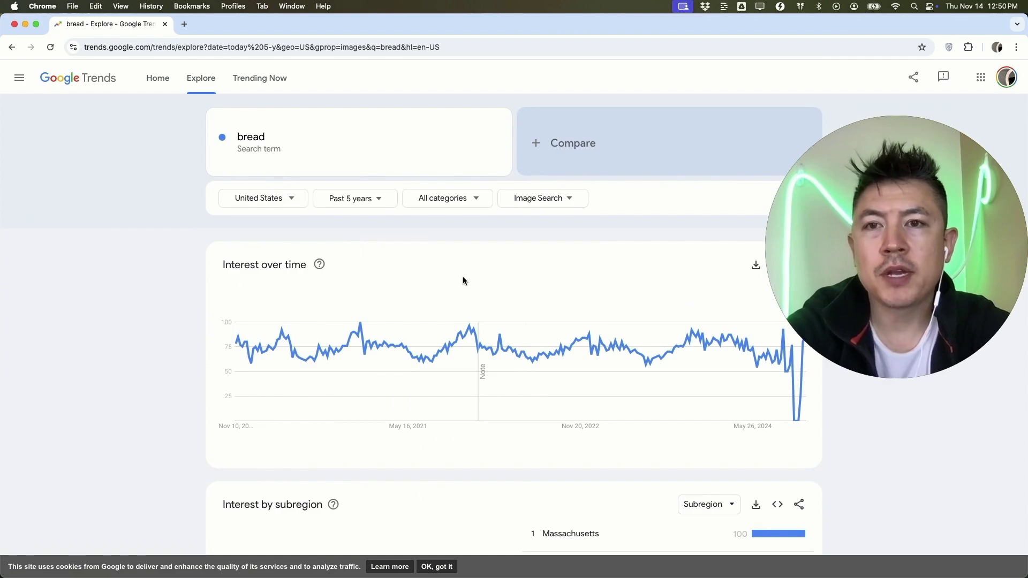
Go to the US Trending Now list and bring up the All categories filter.
left_click(274, 80)
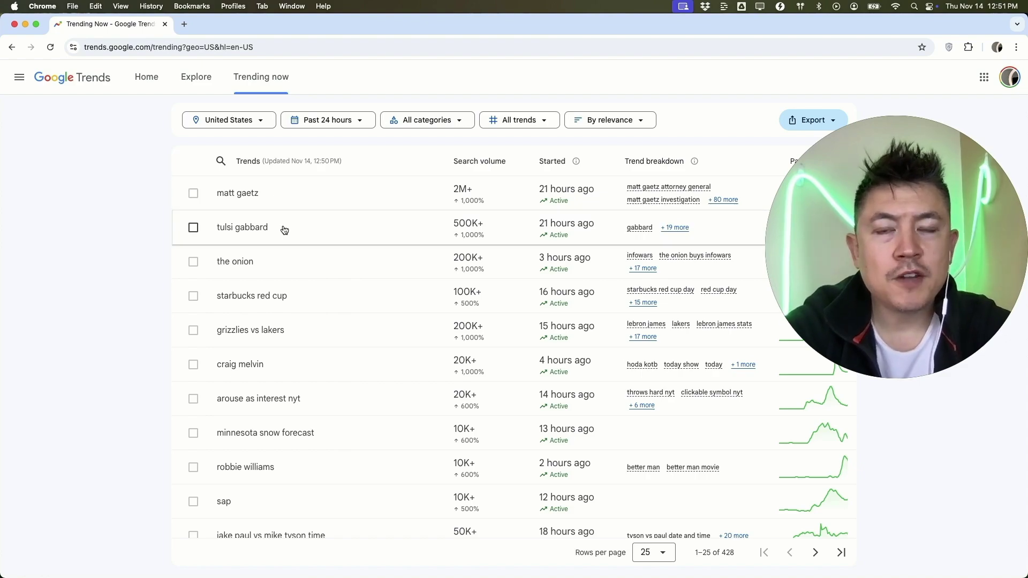
left_click(429, 120)
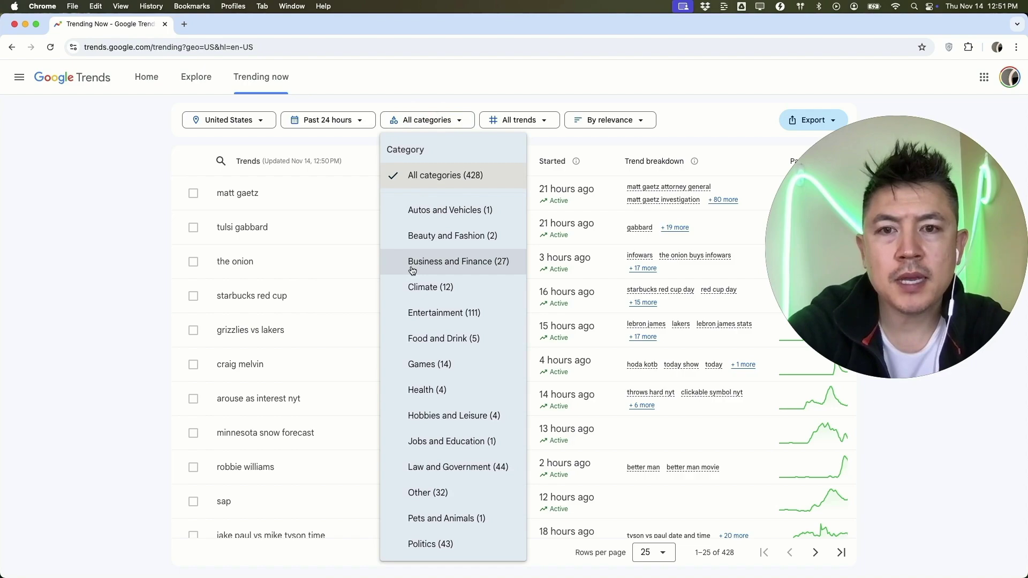
Filter Trending Now to Business and Finance trends started in the past 7 days.
left_click(455, 262)
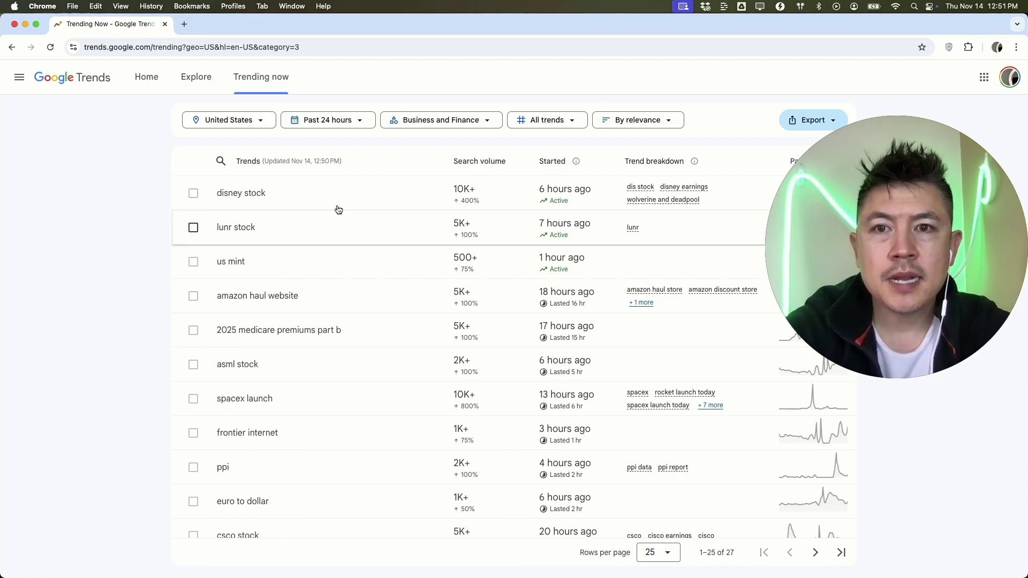
left_click(351, 125)
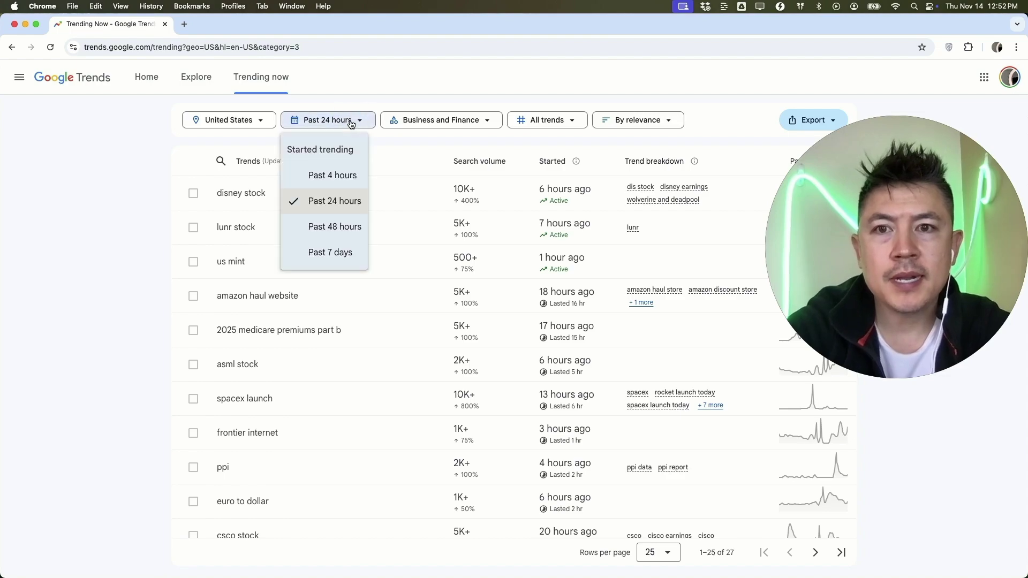
left_click(324, 252)
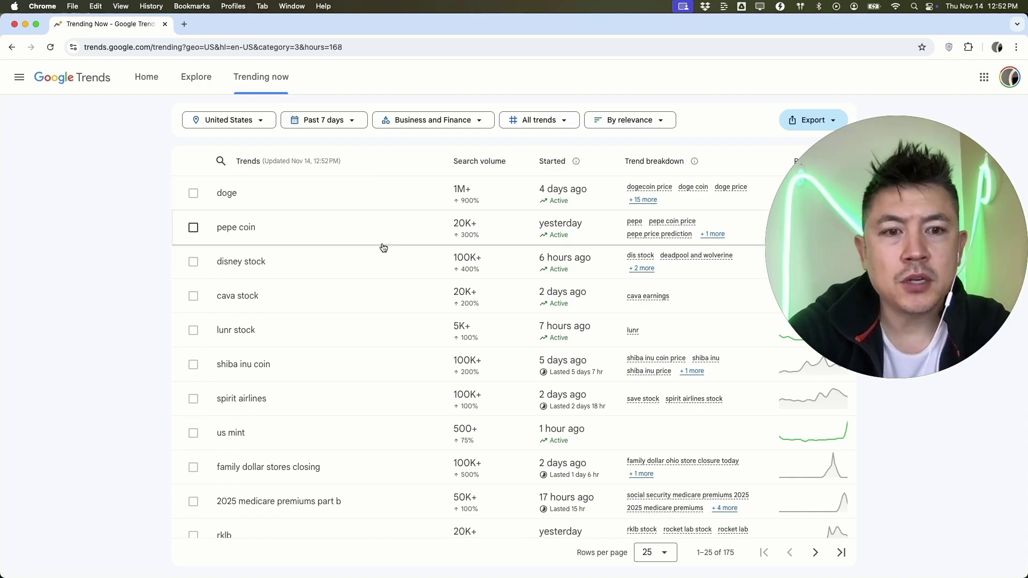
scroll(383, 248, "down", 5)
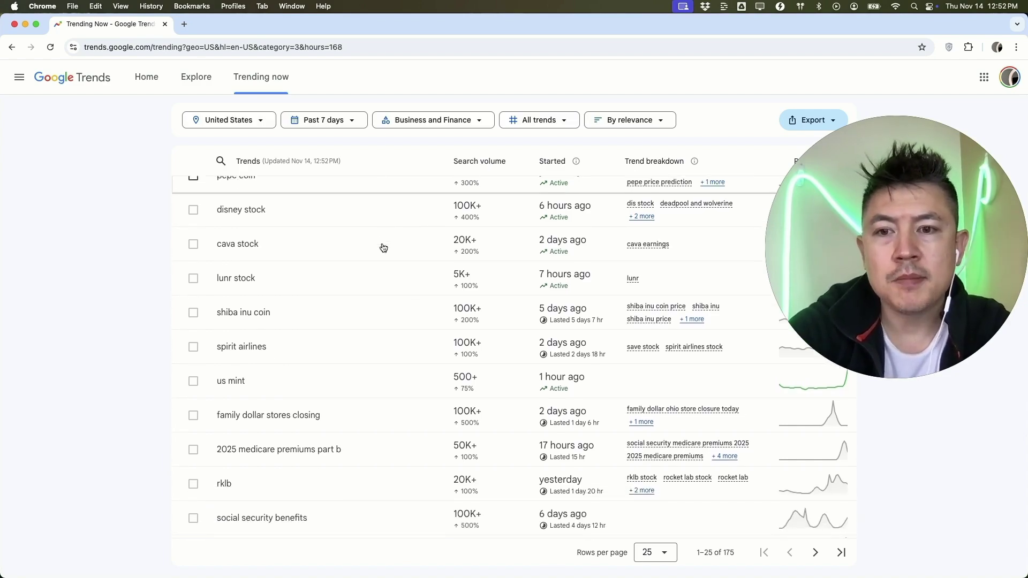
scroll(383, 248, "down", 1)
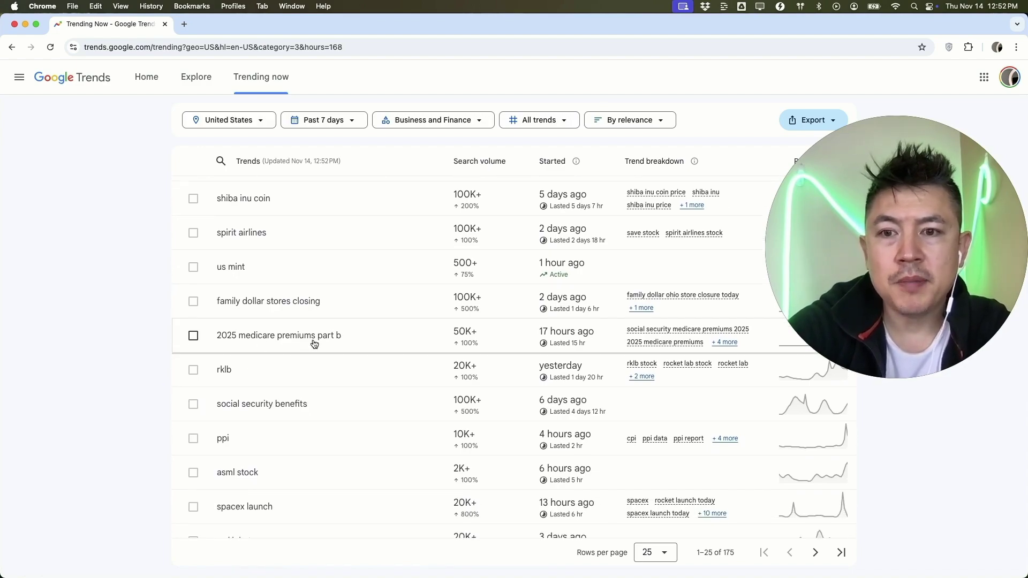
scroll(313, 343, "down", 3)
Set the trends table to 50 rows per page and scroll through the longer list.
scroll(304, 381, "down", 2)
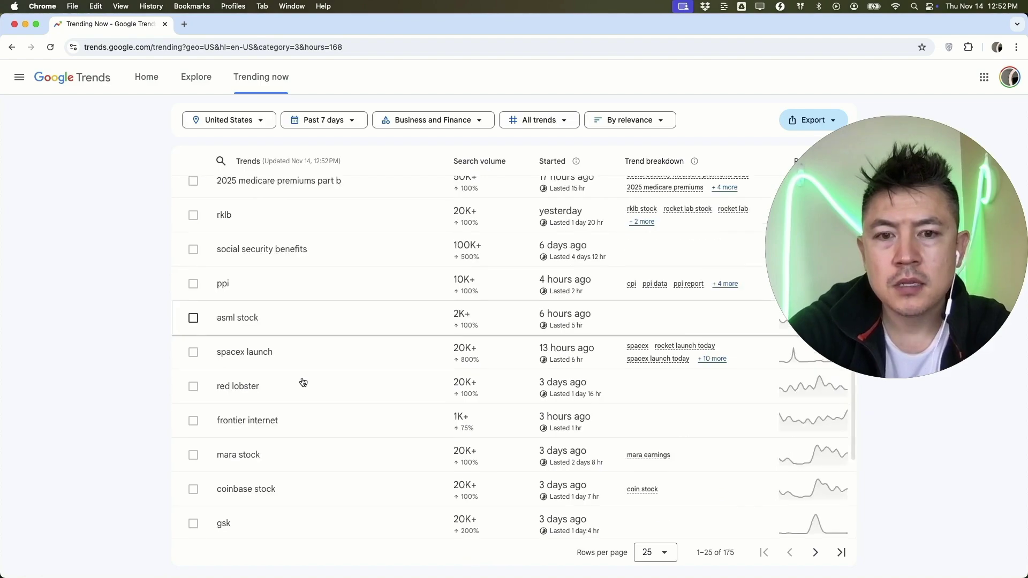
scroll(302, 382, "down", 6)
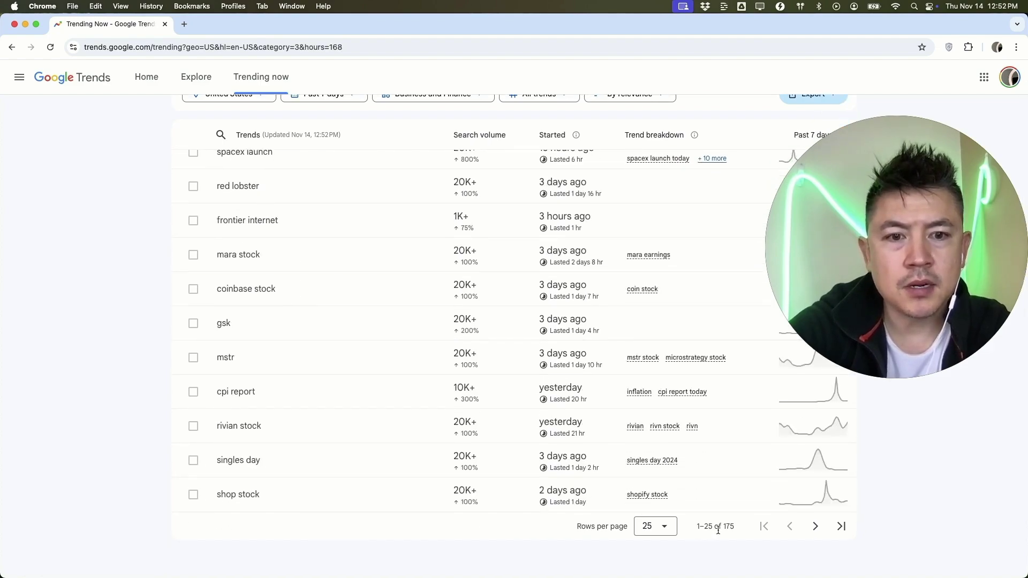
left_click(662, 526)
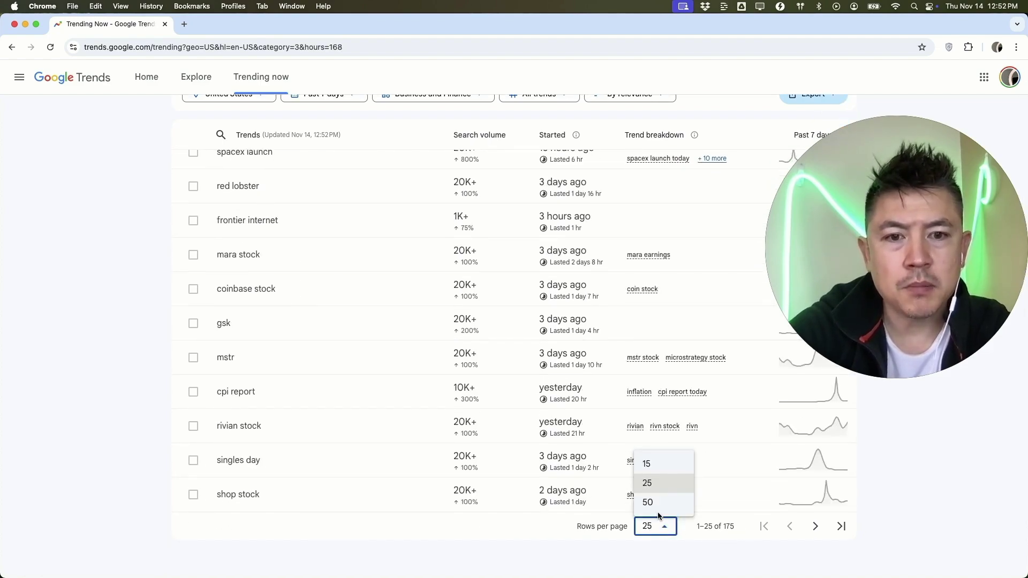
left_click(652, 506)
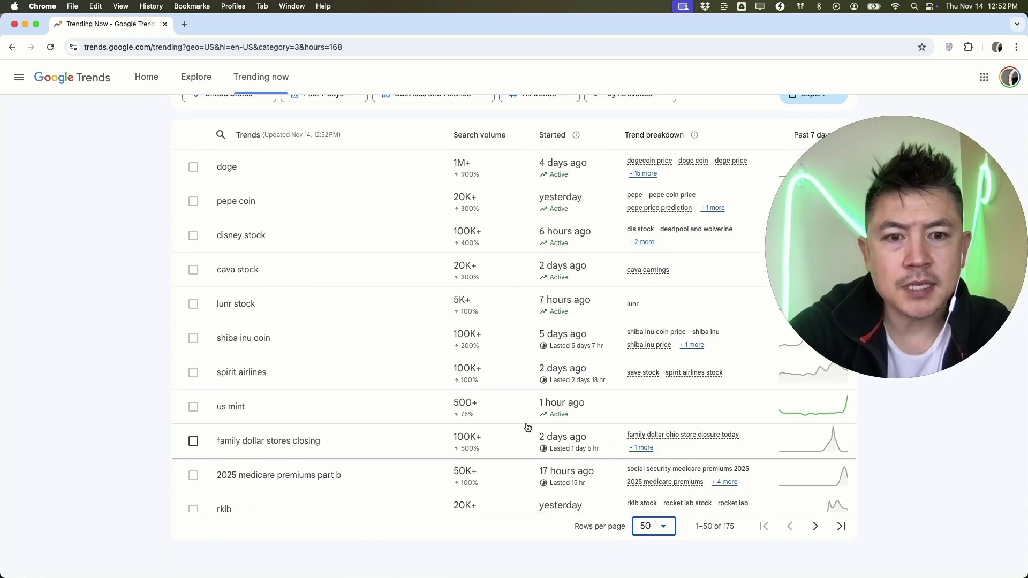
scroll(528, 428, "down", 3)
scroll(527, 427, "down", 5)
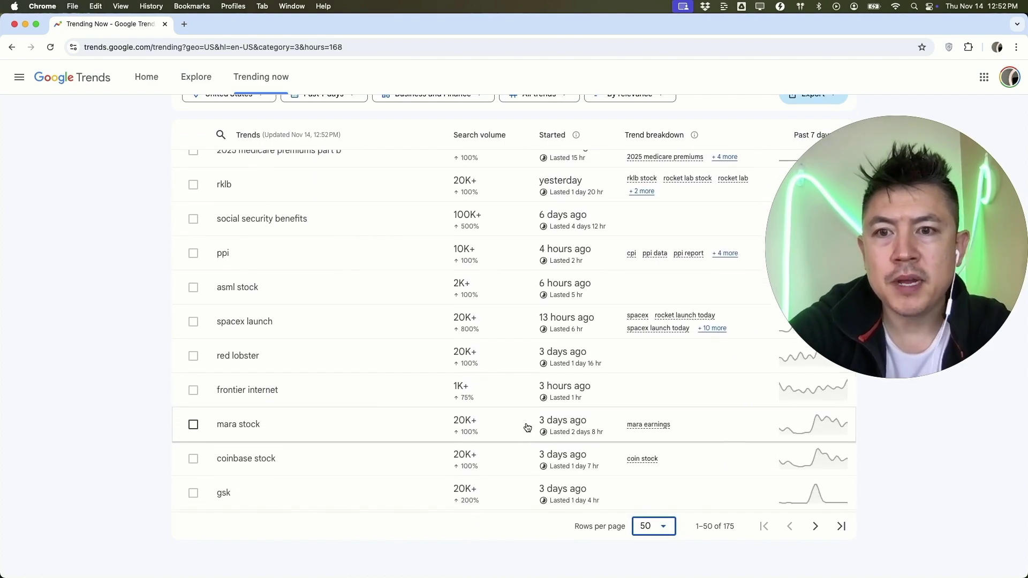
scroll(527, 427, "down", 2)
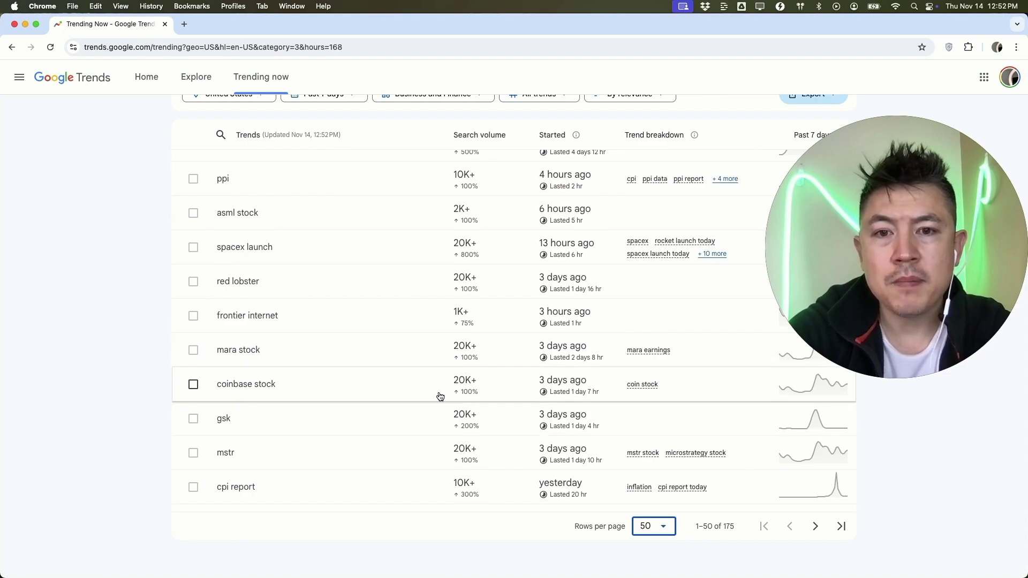
scroll(440, 397, "down", 1)
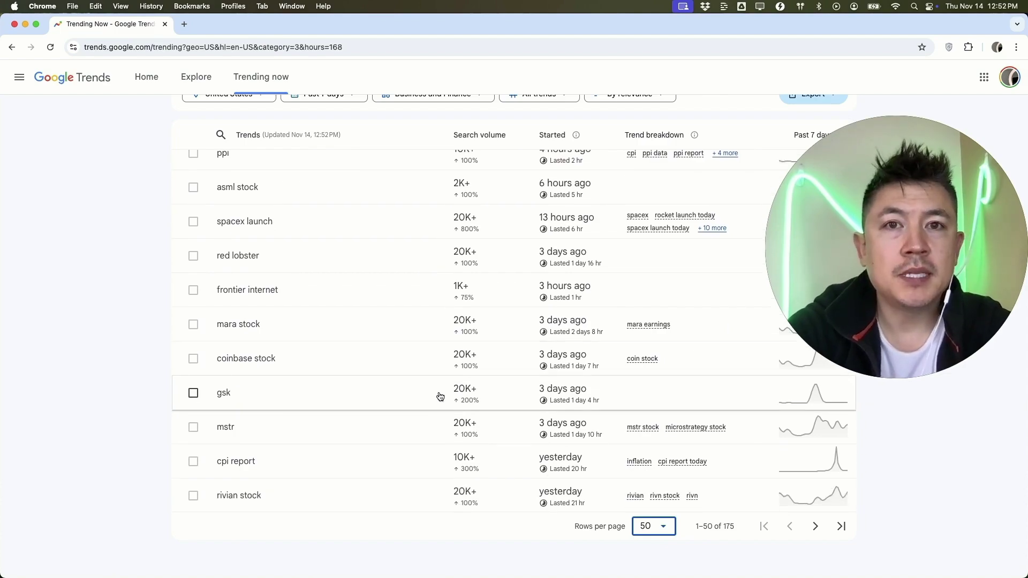
scroll(406, 369, "up", 10)
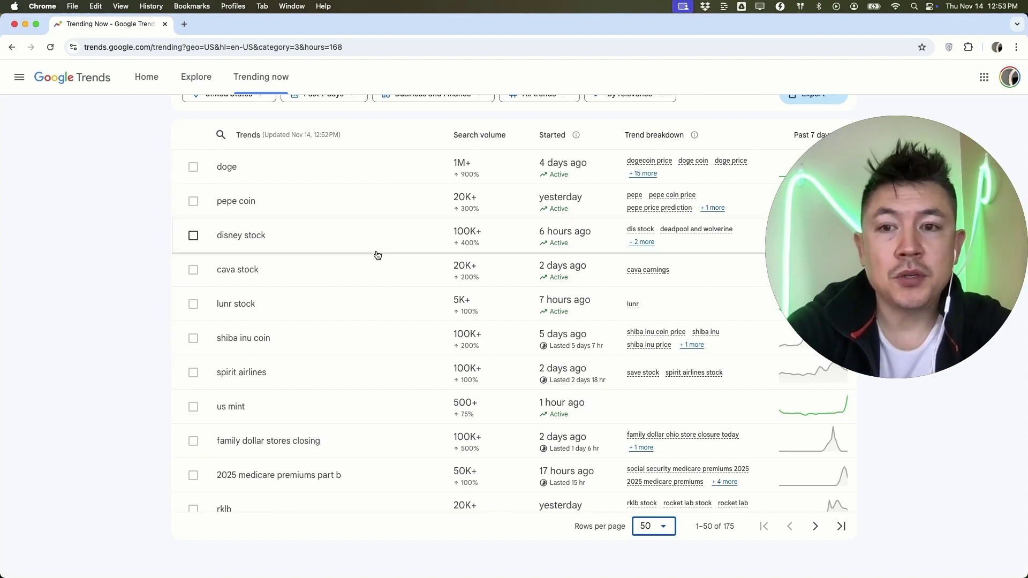
scroll(440, 334, "down", 5)
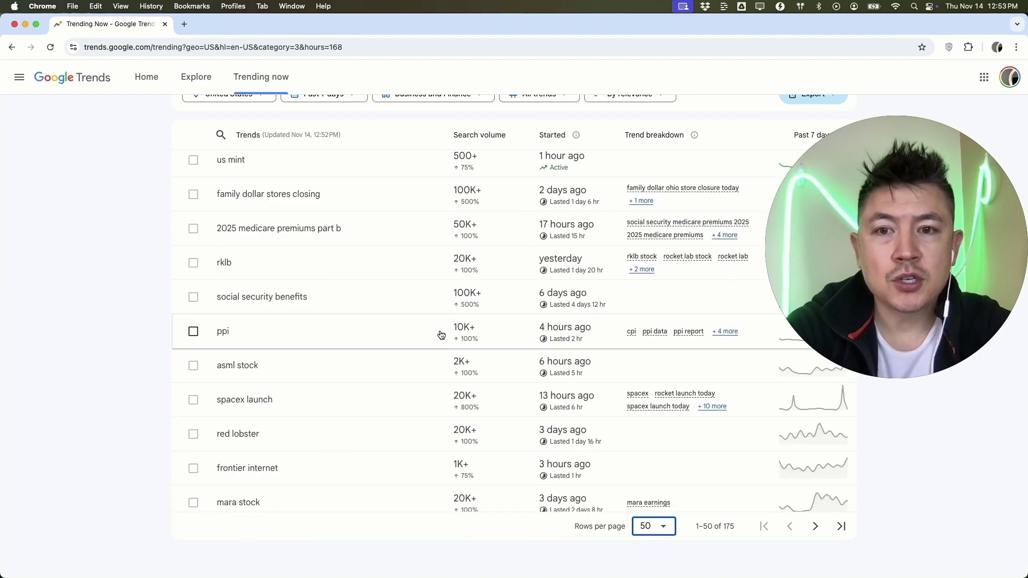
scroll(440, 334, "down", 2)
scroll(441, 335, "up", 9)
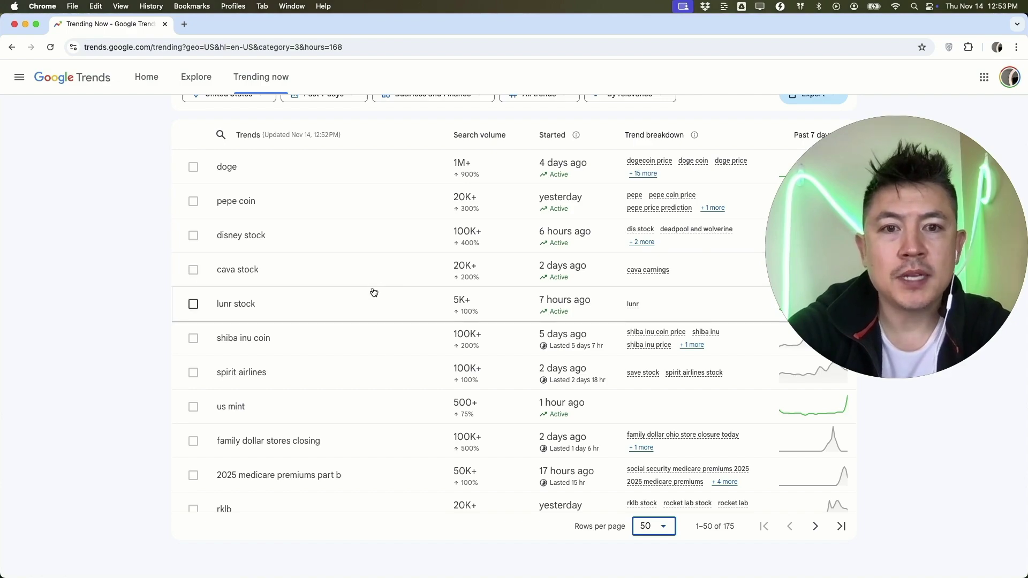
scroll(374, 286, "up", 2)
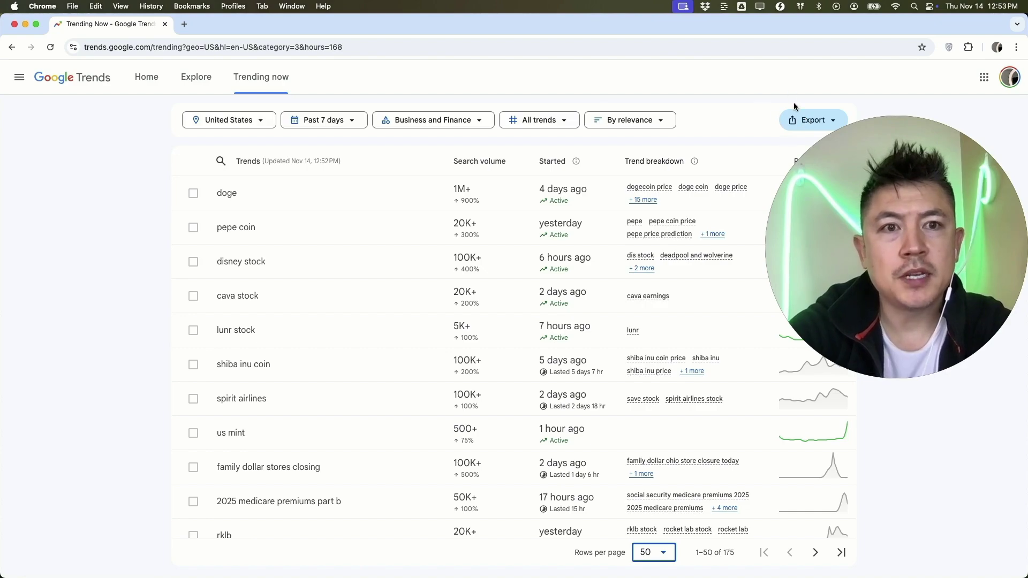
Export the 175 Business and Finance trends by copying them to the clipboard.
left_click(816, 123)
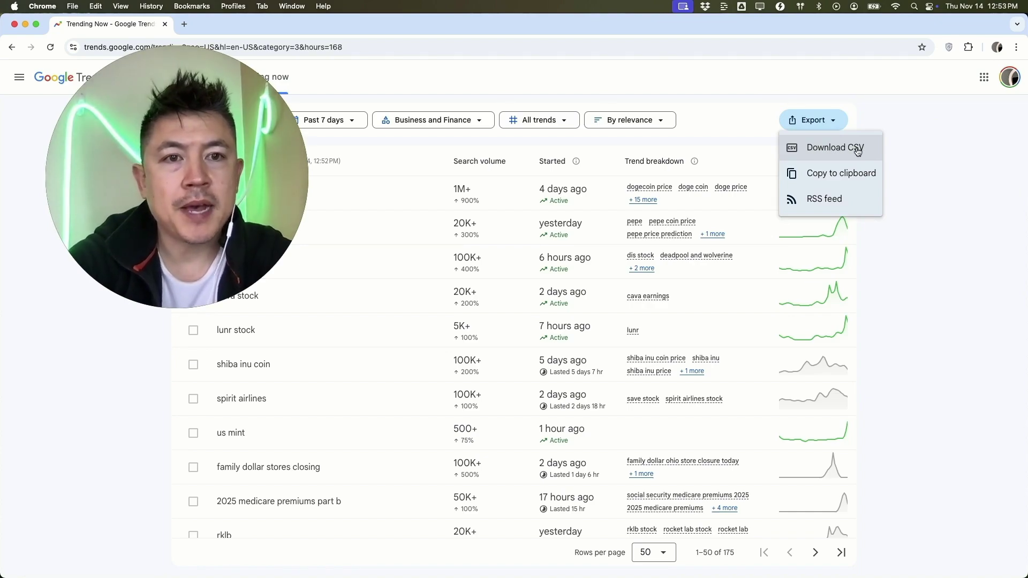
left_click(831, 178)
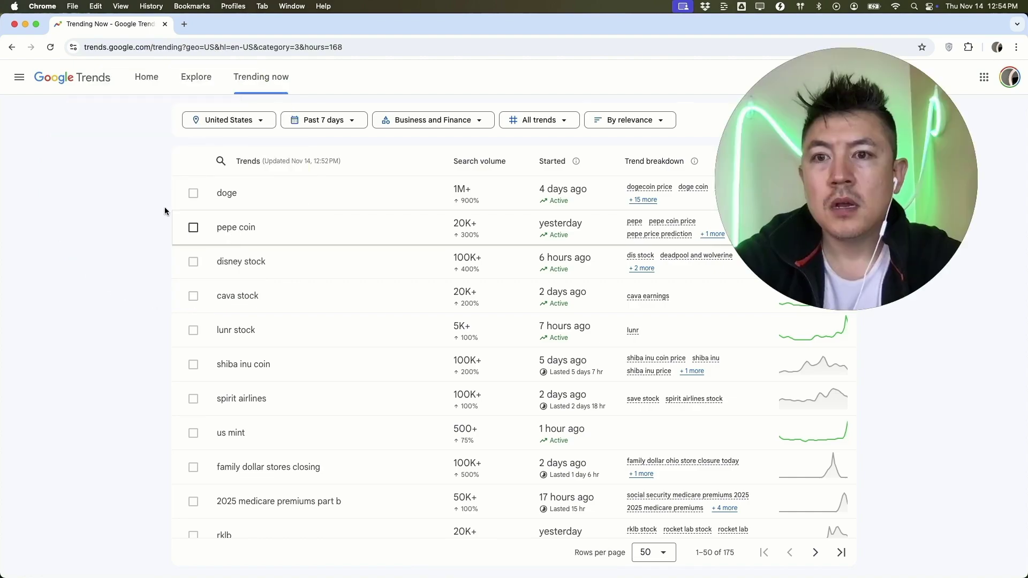
scroll(193, 419, "down", 4)
scroll(495, 426, "down", 9)
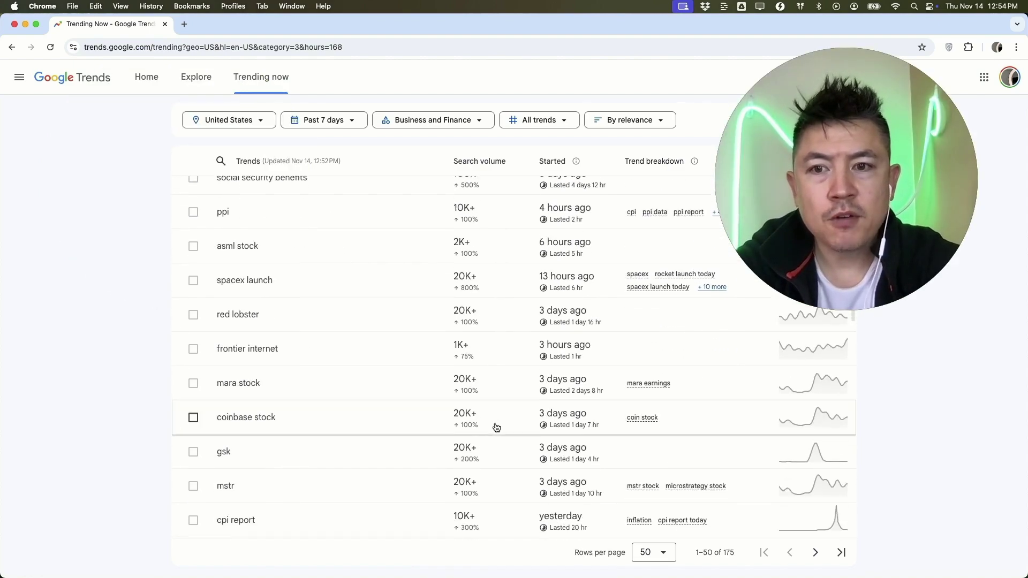
scroll(425, 225, "up", 12)
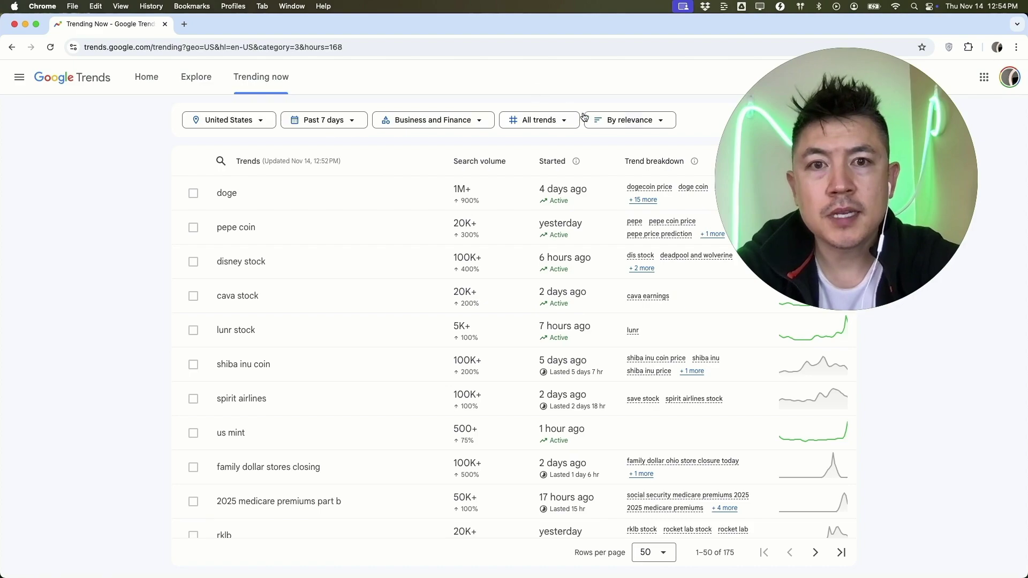
left_click(628, 122)
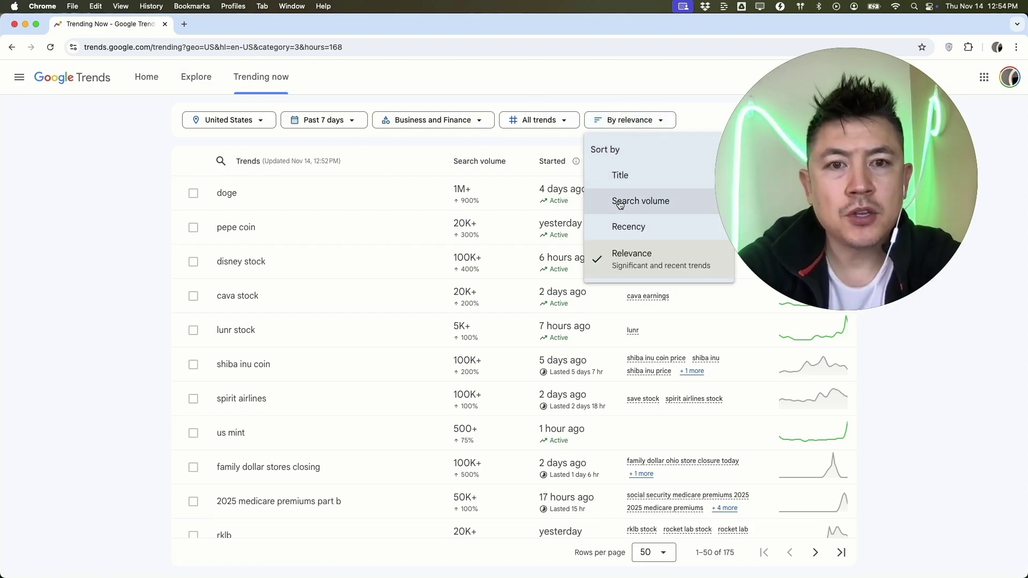
left_click(628, 229)
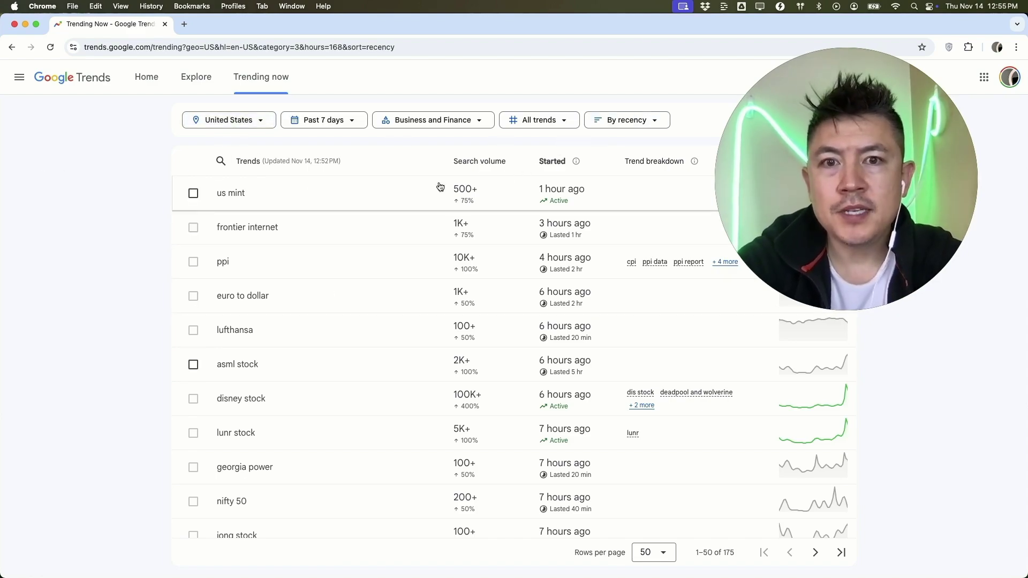
left_click(621, 120)
left_click(625, 260)
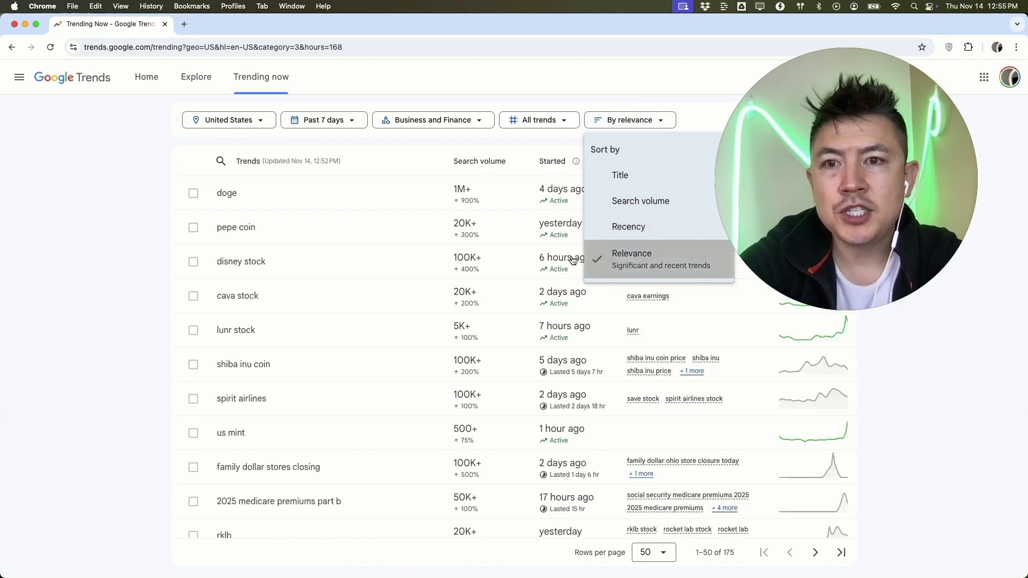
scroll(264, 195, "down", 6)
scroll(343, 283, "down", 1)
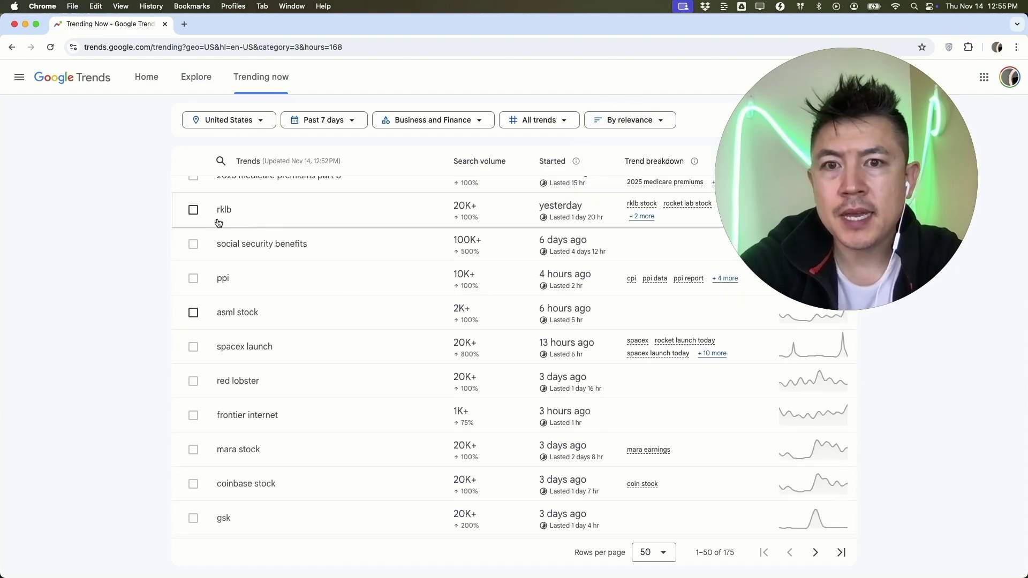
left_click(277, 212)
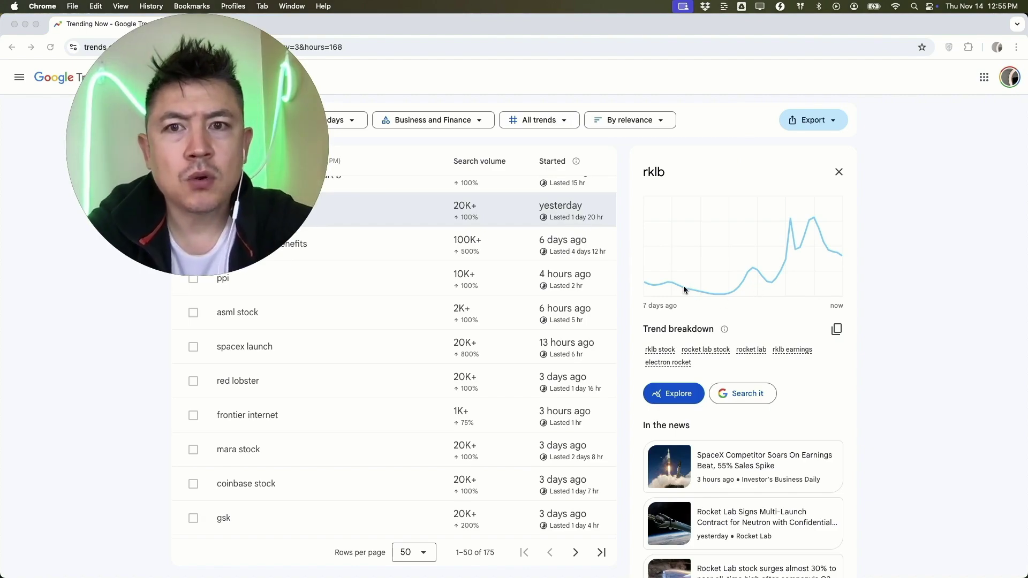
Open the mara stock trend's side panel and review its 7-day chart, breakdown and news.
scroll(772, 273, "down", 3)
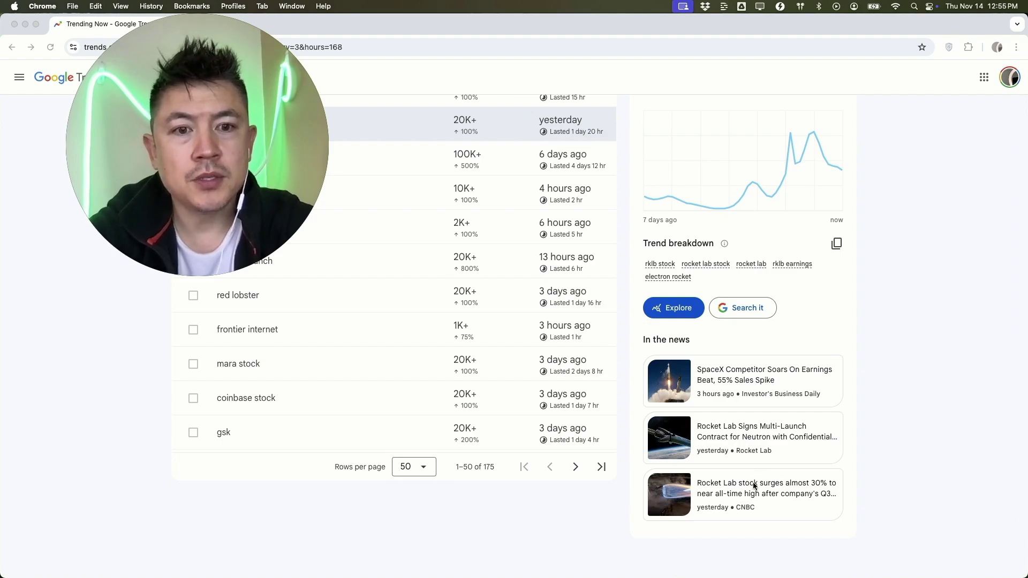
scroll(442, 310, "up", 2)
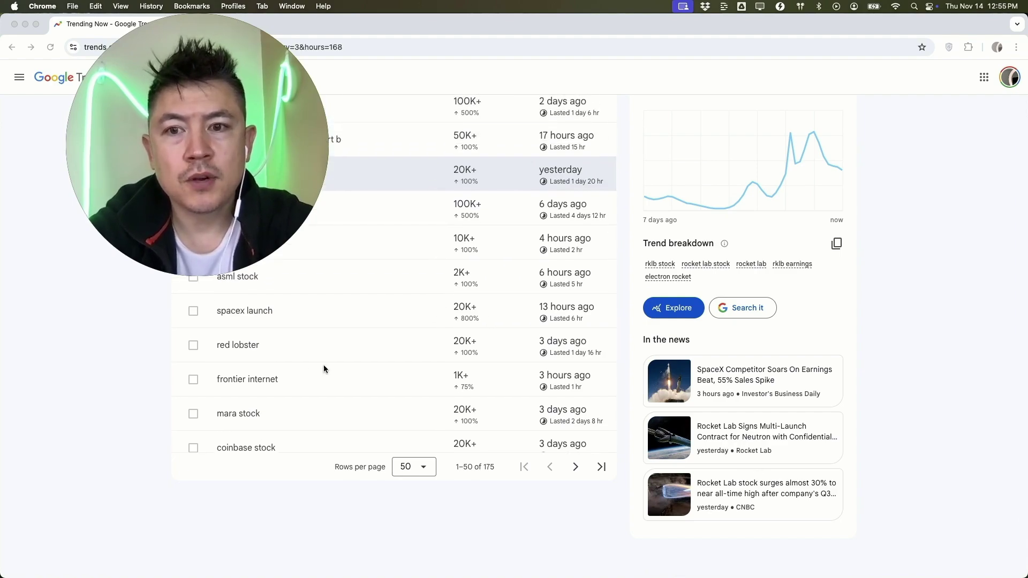
left_click(326, 386)
left_click(286, 412)
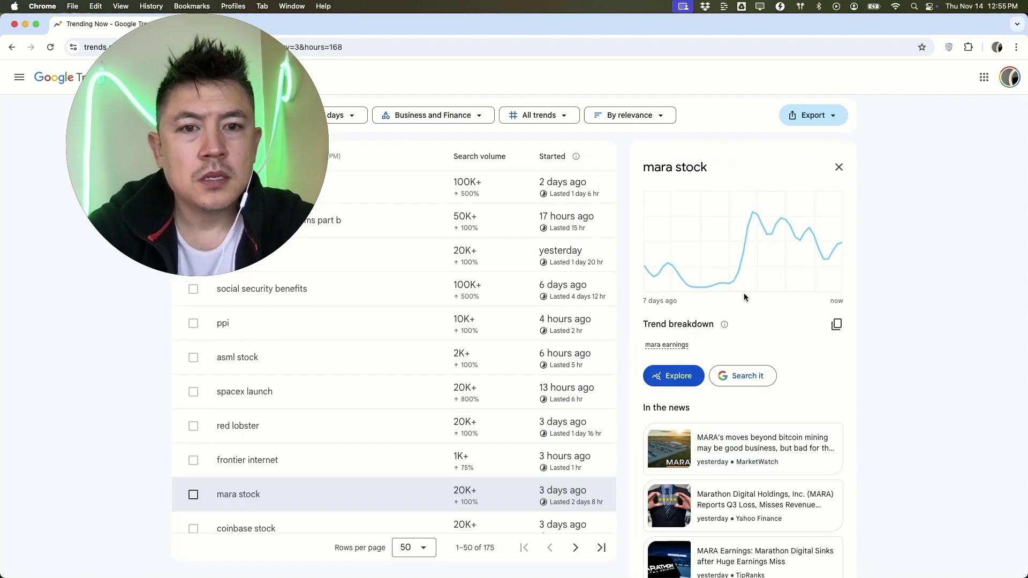
scroll(731, 271, "up", 1)
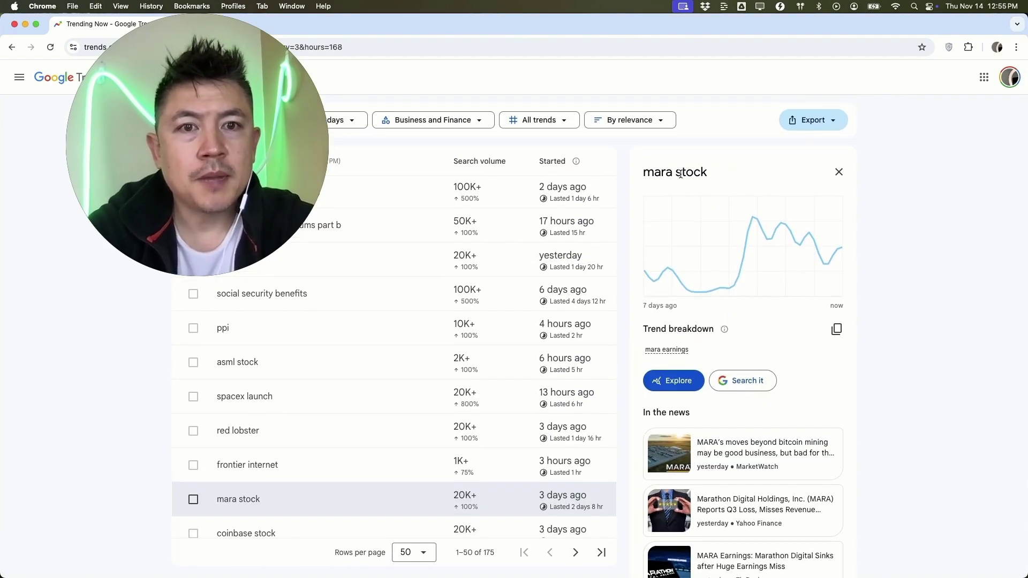
scroll(749, 307, "down", 2)
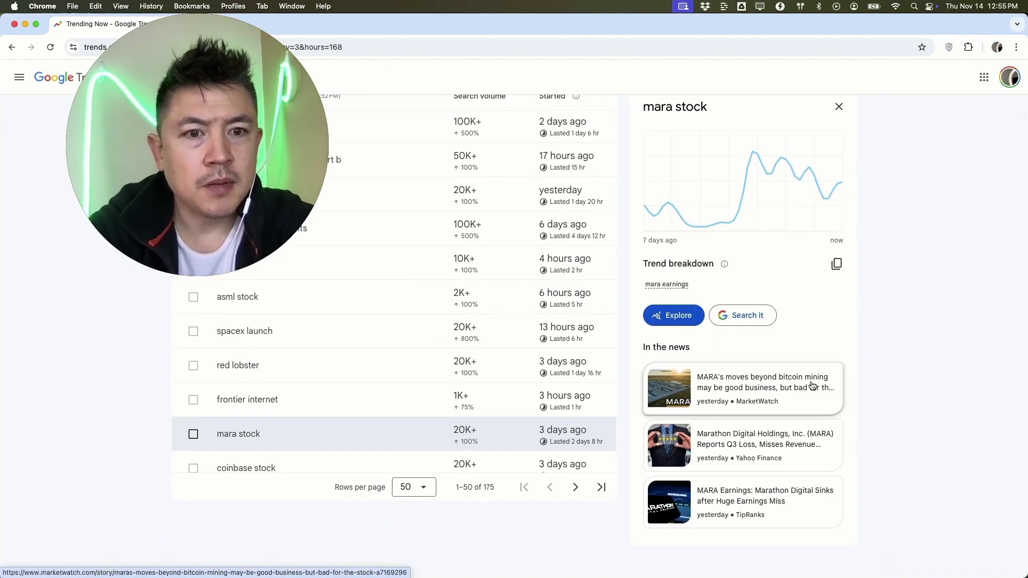
scroll(747, 386, "down", 1)
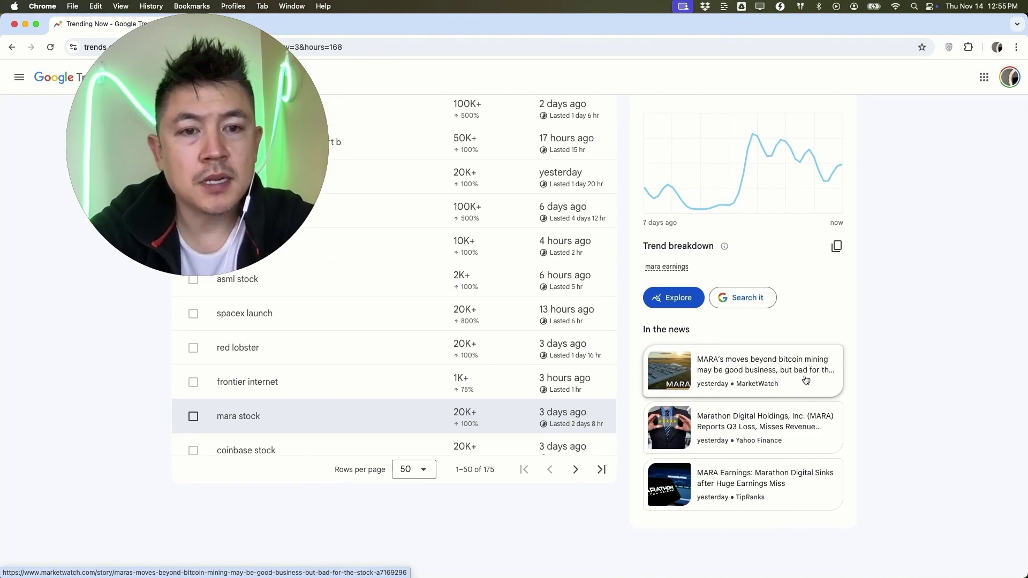
scroll(808, 384, "down", 1)
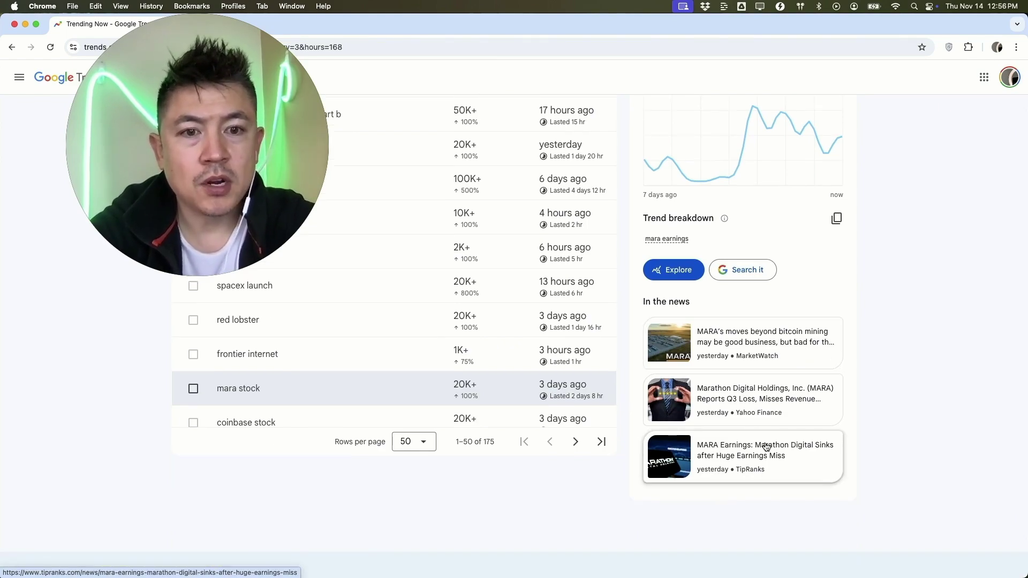
scroll(750, 350, "up", 2)
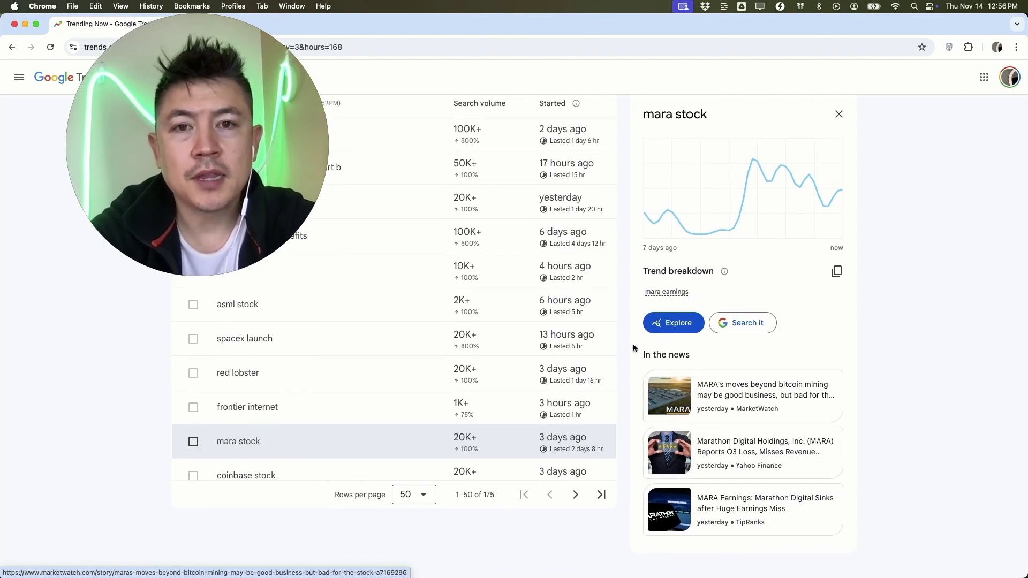
scroll(617, 337, "up", 2)
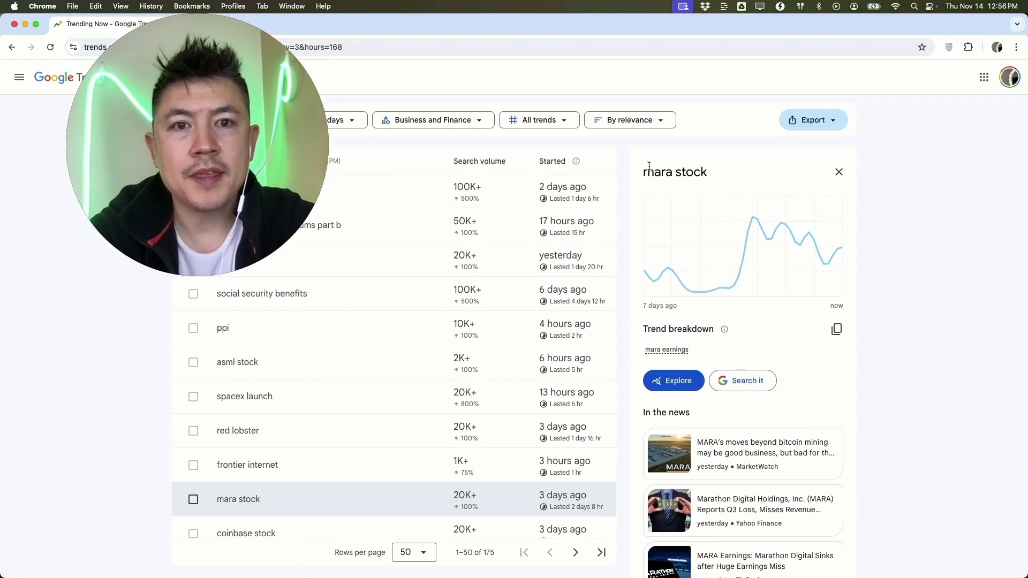
Highlight the 'mara stock' title at the top of the detail panel.
left_click_drag(647, 174, 701, 173)
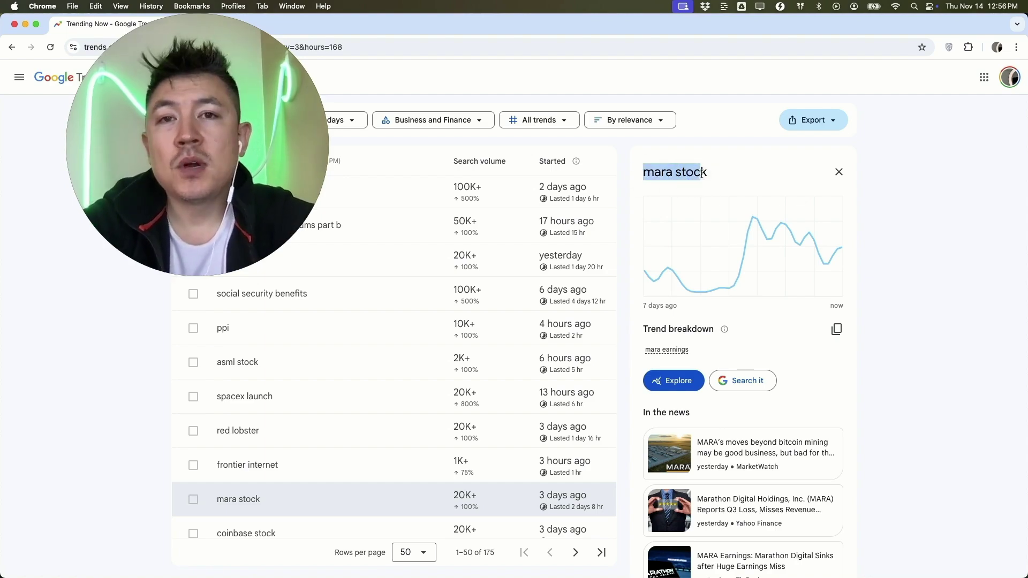